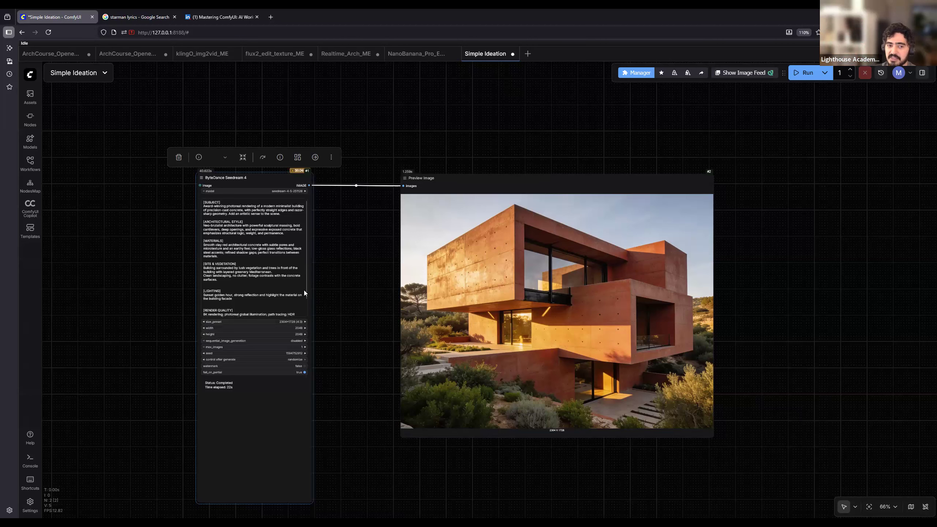
# - Examine the full sectioned prompt in the ByteDance Seedream 4 node against the generated red concrete house
pyautogui.scroll(3, 328, 290)
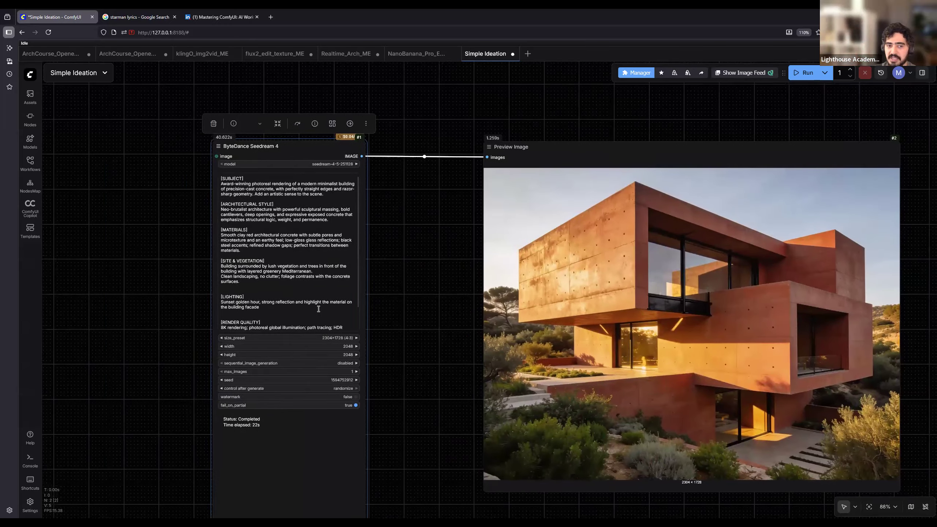
pyautogui.moveTo(364, 325); pyautogui.dragTo(276, 267)
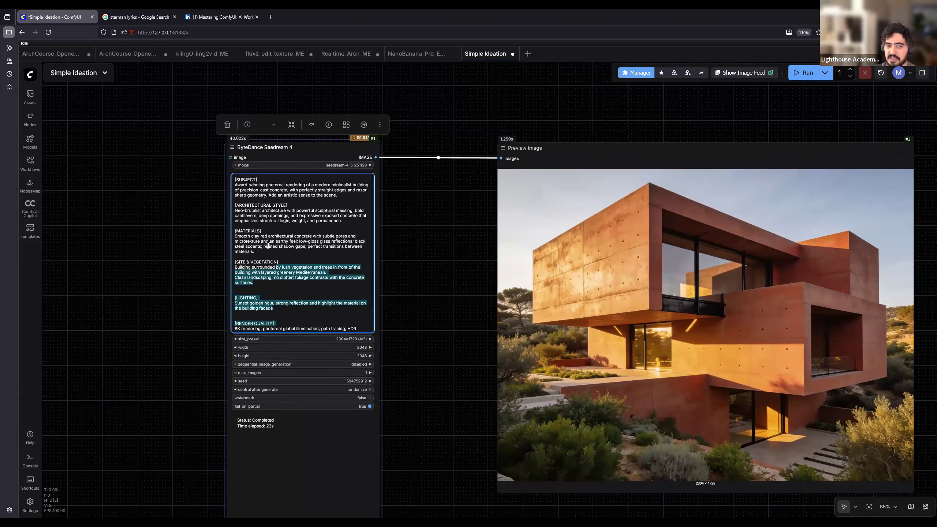
pyautogui.hotkey('ctrl', 'a')
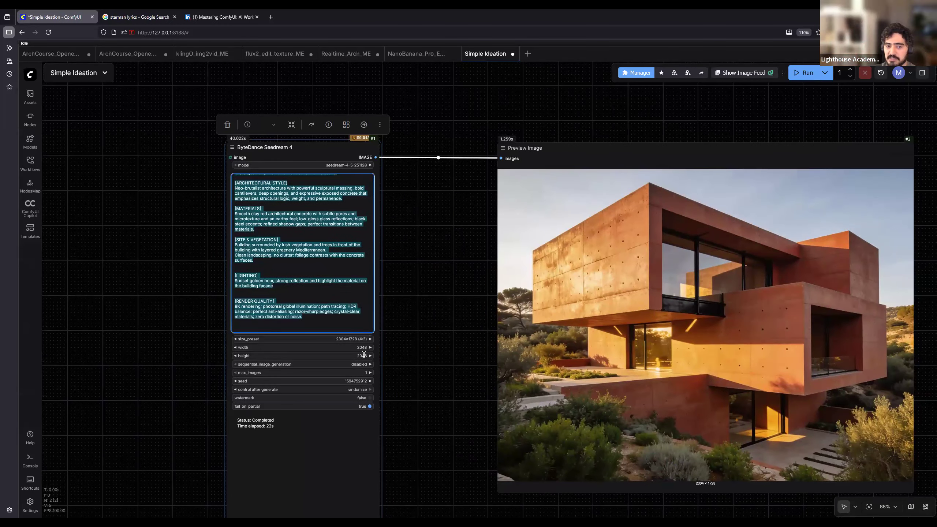
pyautogui.scroll(1, 436, 315)
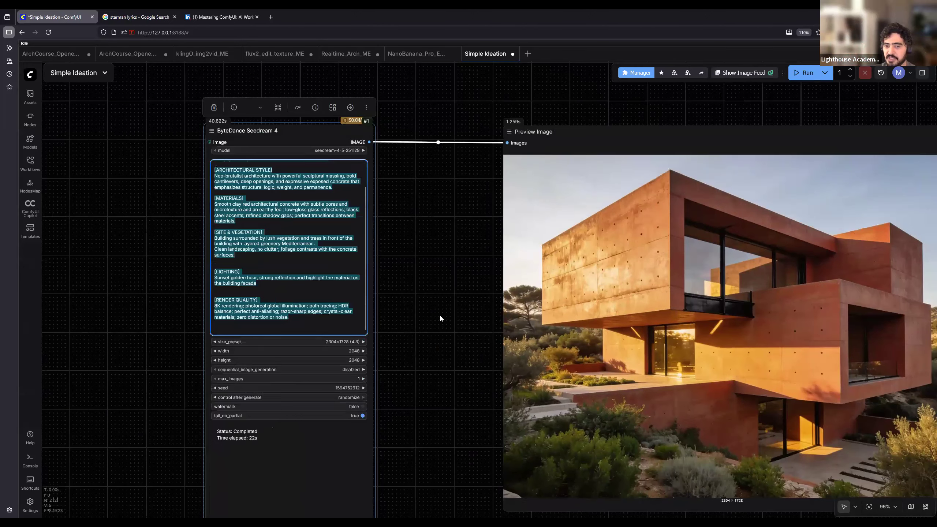
pyautogui.moveTo(382, 351); pyautogui.dragTo(325, 382)
pyautogui.scroll(1, 237, 299)
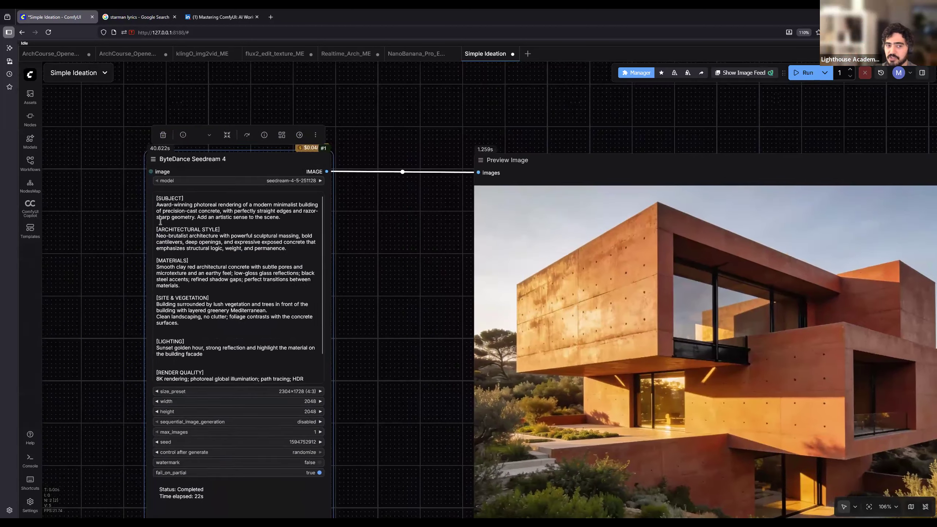
pyautogui.scroll(1, 166, 242)
pyautogui.moveTo(156, 198); pyautogui.dragTo(331, 410)
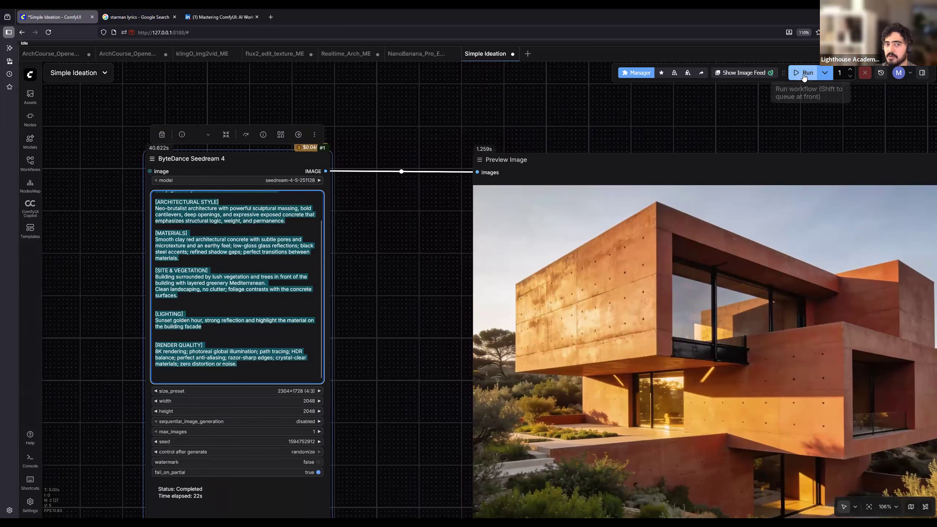
pyautogui.moveTo(453, 345); pyautogui.dragTo(412, 312)
pyautogui.scroll(-2, 412, 313)
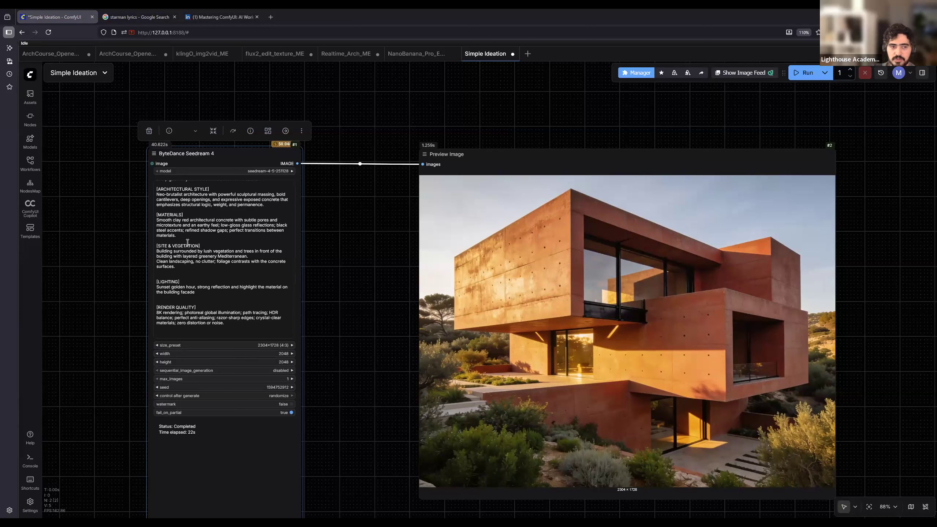
# - Replace the architectural style text with "Contemporary African architecture inspired by vernacular traditions, featuring thick walls, textured surfaces, rhythmic facades, shaded thresholds, and climate-responsive passive design."
pyautogui.scroll(2, 188, 244)
pyautogui.click(267, 228)
pyautogui.moveTo(266, 228); pyautogui.dragTo(147, 212)
pyautogui.write('[ARCHITECTURAL STYLE] Contemporary African architecture inspired by vernacular traditions, featuring thick walls, textured surfaces, rhythmic facades, shaded thresholds, and climate-responsive passive design.')
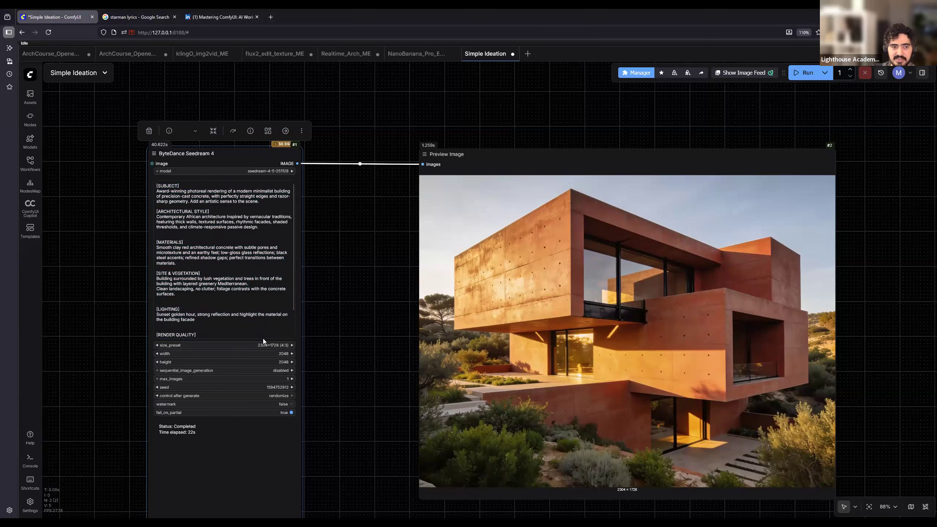
# - Run the workflow to generate an image from the prompt with the African architectural style
pyautogui.moveTo(347, 329); pyautogui.dragTo(259, 347)
pyautogui.hotkey('ctrl', 'Return')
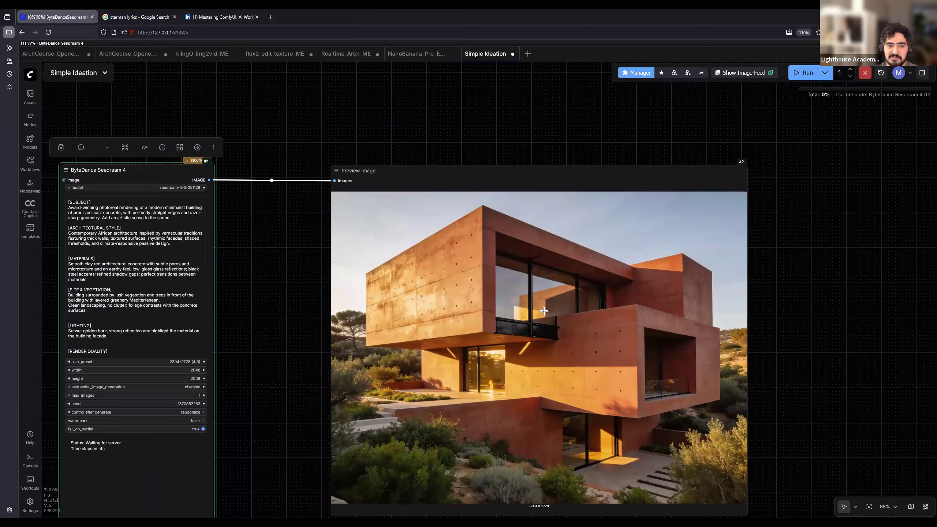
pyautogui.moveTo(291, 318); pyautogui.dragTo(340, 306)
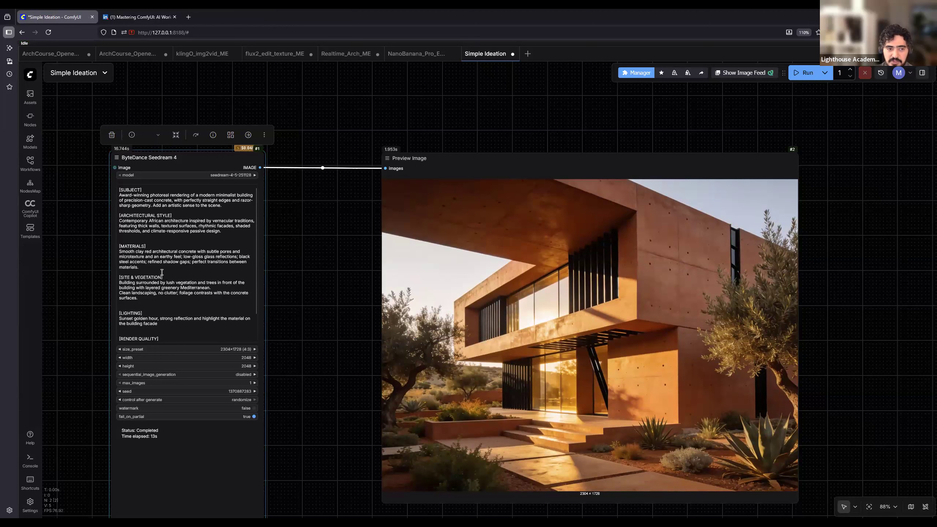
# - Delete the [MATERIALS] and [SUBJECT] sections from the Seedream prompt and generate a new image
pyautogui.moveTo(144, 265); pyautogui.dragTo(108, 243)
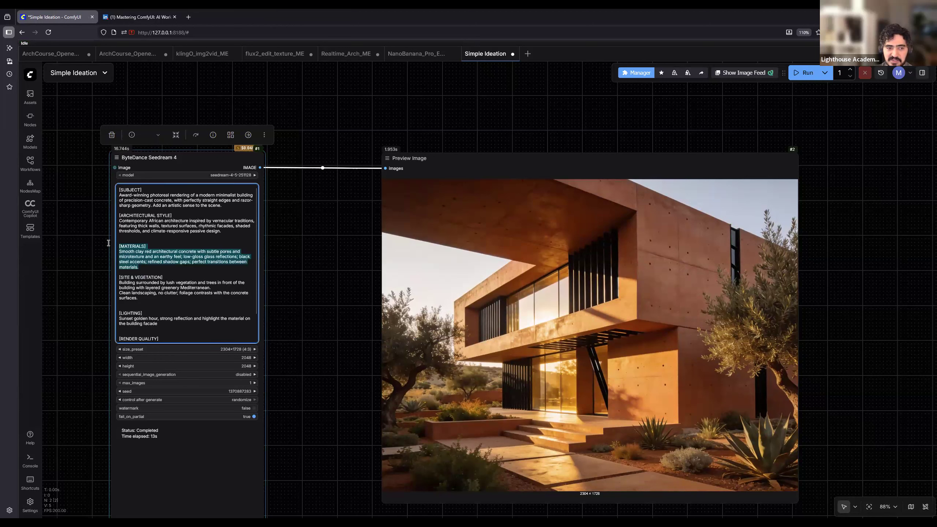
pyautogui.press('BackSpace')
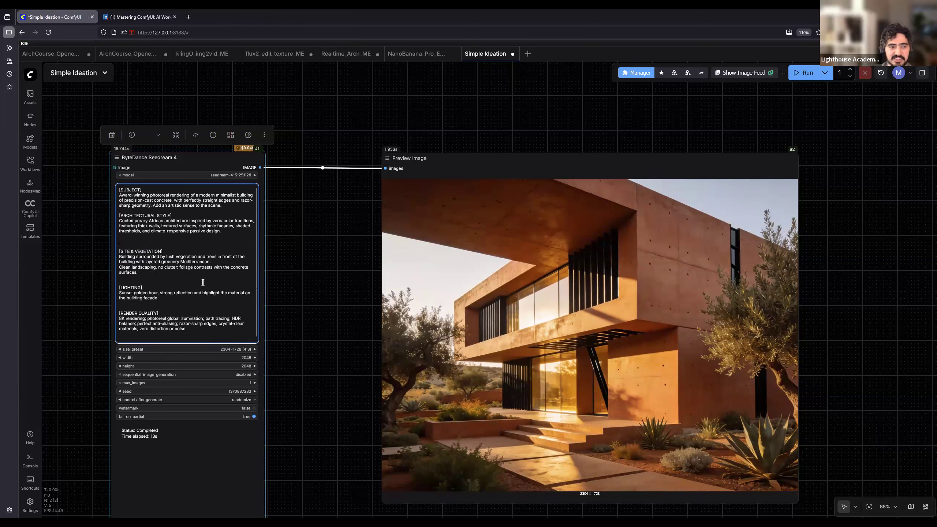
pyautogui.press('BackSpace')
pyautogui.click(222, 210)
pyautogui.moveTo(222, 210); pyautogui.dragTo(104, 186)
pyautogui.press('BackSpace')
pyautogui.press('BackSpace')
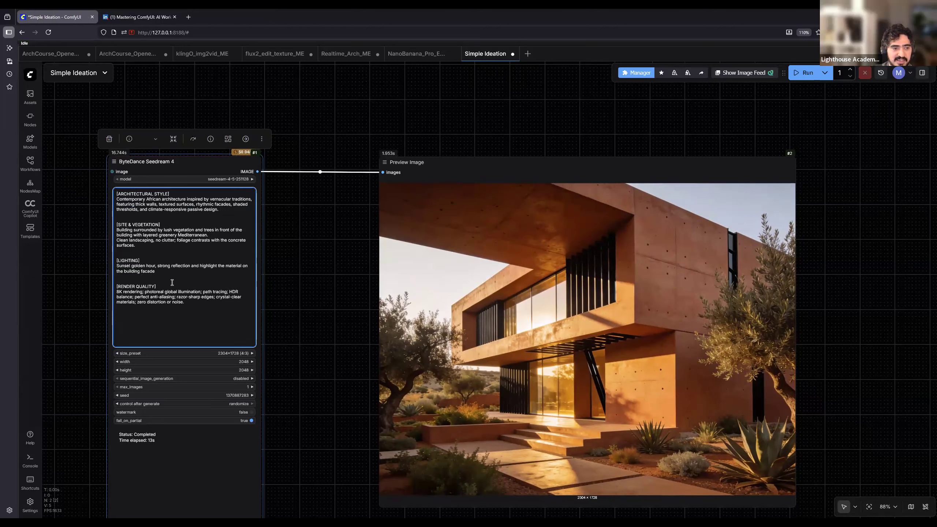
pyautogui.hotkey('ctrl', 'Return')
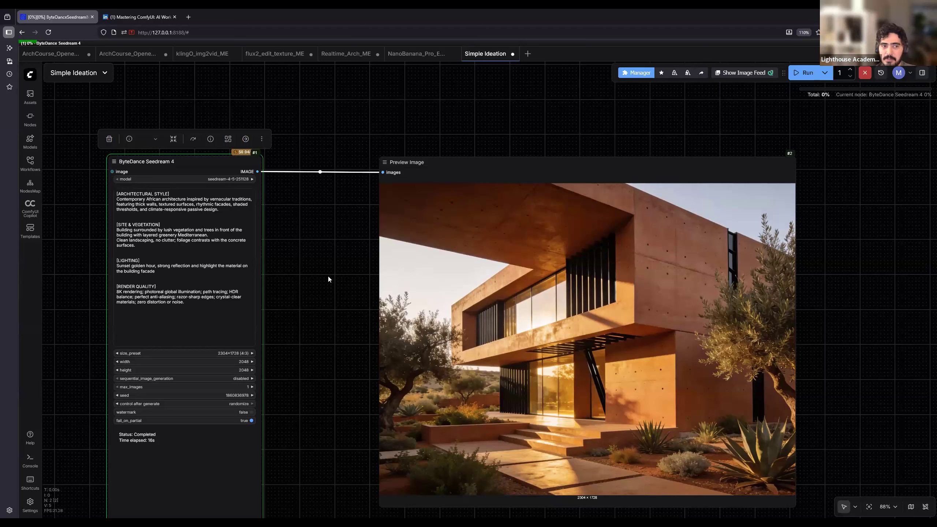
# - Shift the Seedream node slightly toward the preview and run the unchanged prompt again for another variation
pyautogui.moveTo(194, 171); pyautogui.dragTo(203, 171)
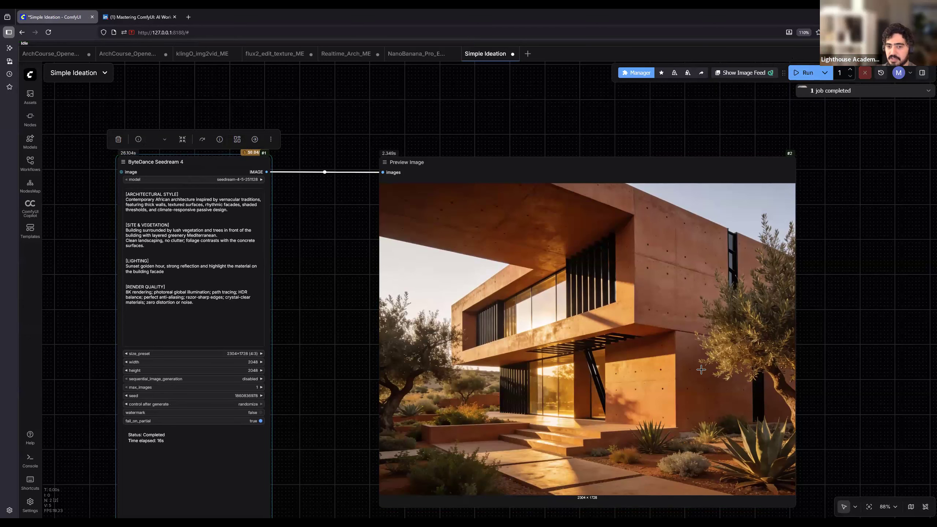
pyautogui.moveTo(712, 400); pyautogui.dragTo(704, 393)
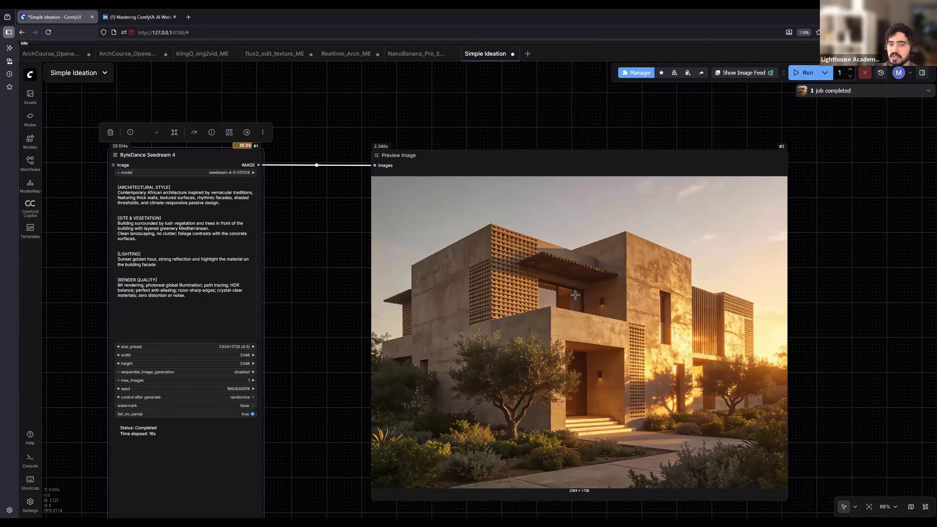
pyautogui.scroll(-1, 565, 314)
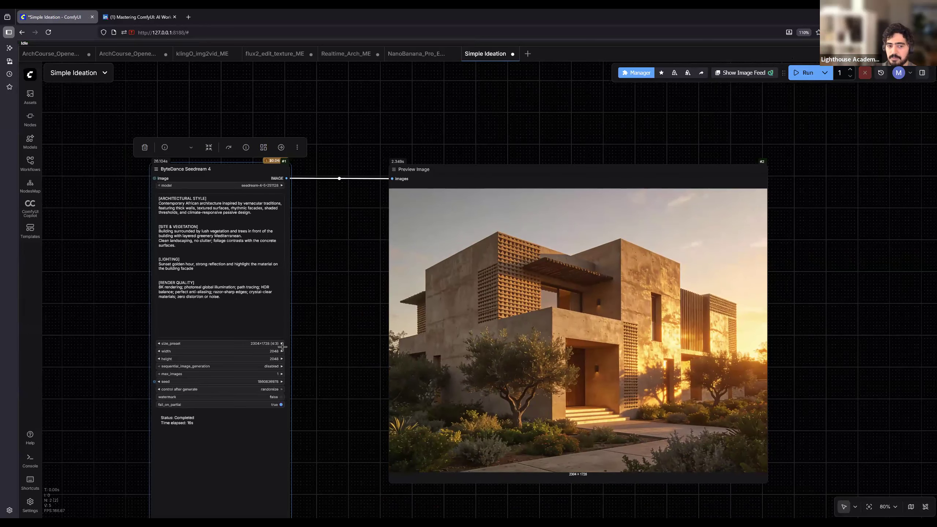
pyautogui.click(804, 73)
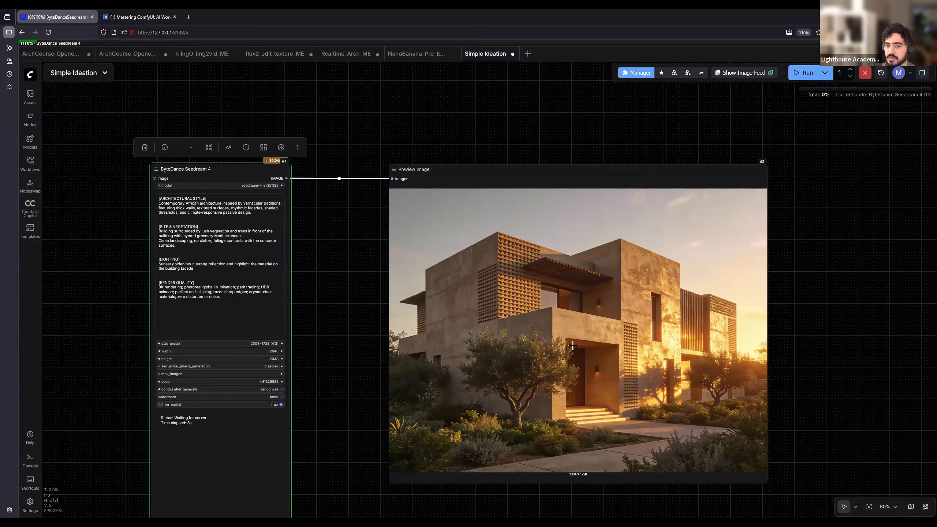
pyautogui.scroll(-2, 572, 322)
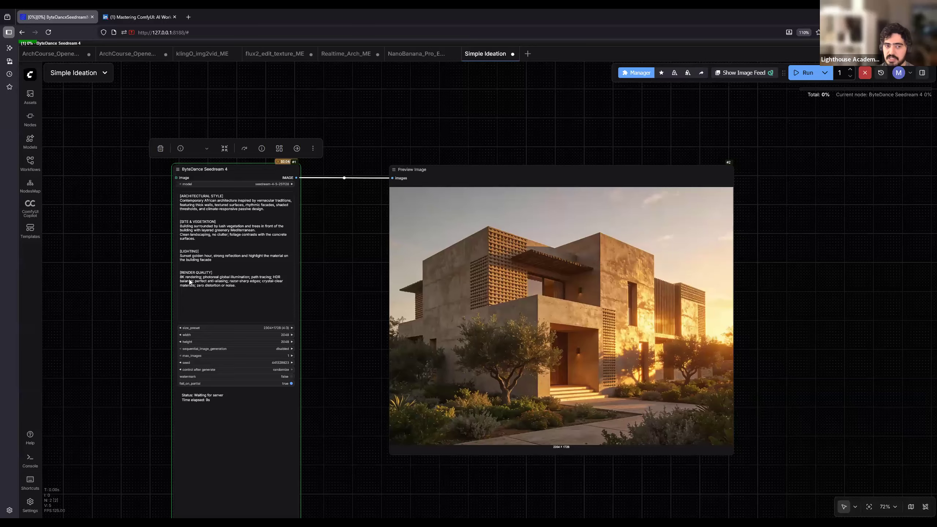
# - Examine the [LIGHTING] section of the prompt and how its sunset golden hour light appears in the new image
pyautogui.scroll(5, 132, 217)
pyautogui.moveTo(208, 272); pyautogui.dragTo(312, 288)
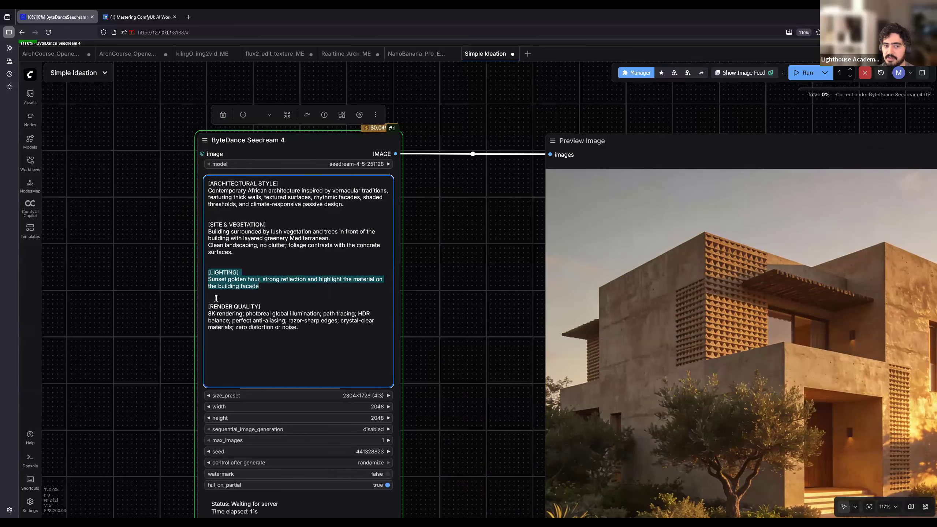
pyautogui.click(208, 279)
pyautogui.scroll(1, 208, 279)
pyautogui.scroll(2, 208, 279)
pyautogui.moveTo(208, 279); pyautogui.dragTo(285, 279)
pyautogui.moveTo(380, 293); pyautogui.dragTo(173, 284)
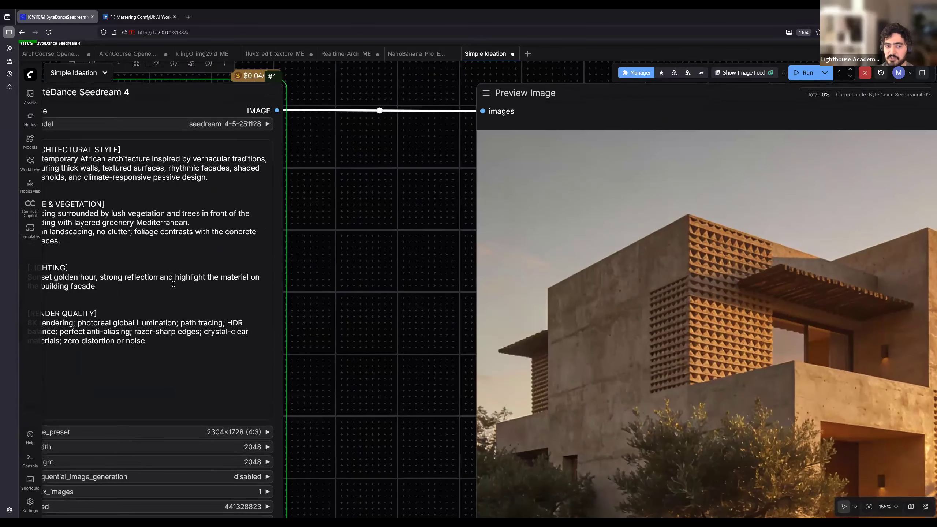
pyautogui.scroll(-3, 389, 304)
pyautogui.moveTo(866, 386); pyautogui.dragTo(628, 368)
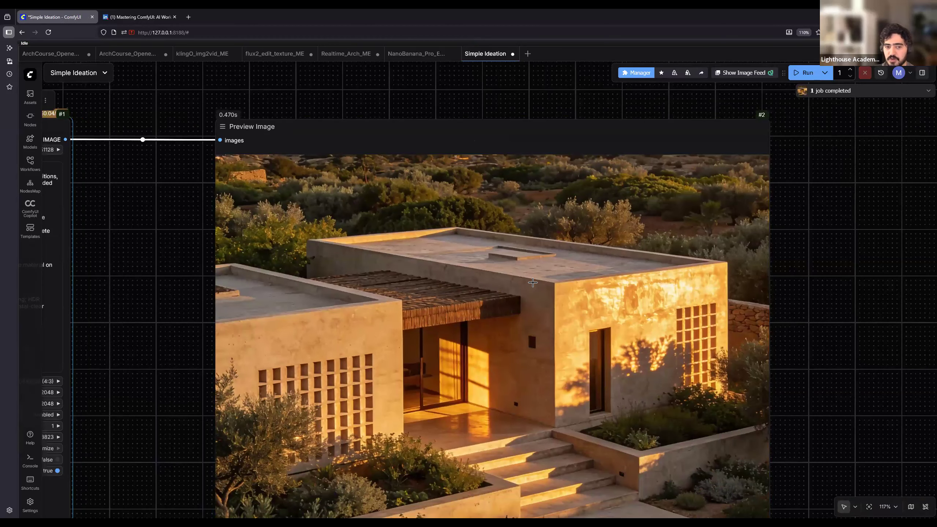
pyautogui.scroll(-2, 566, 295)
pyautogui.scroll(-1, 521, 407)
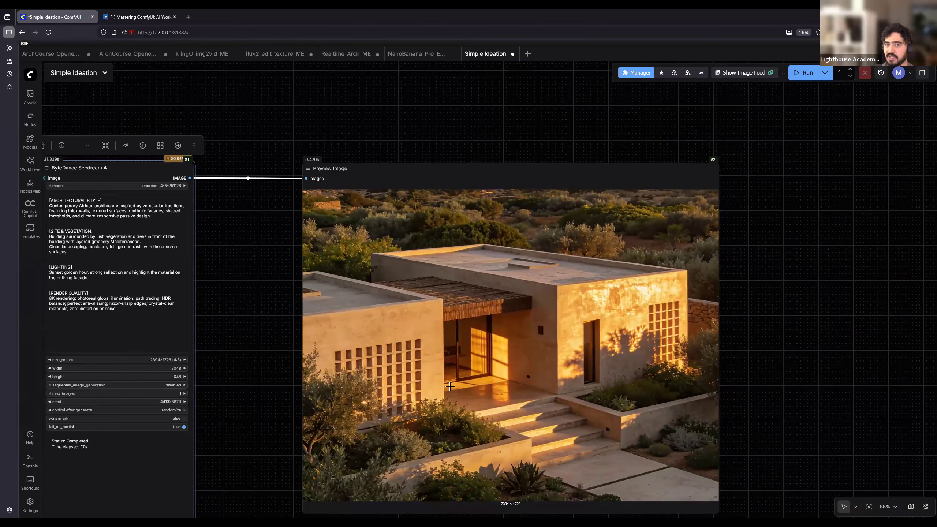
pyautogui.scroll(-2, 465, 386)
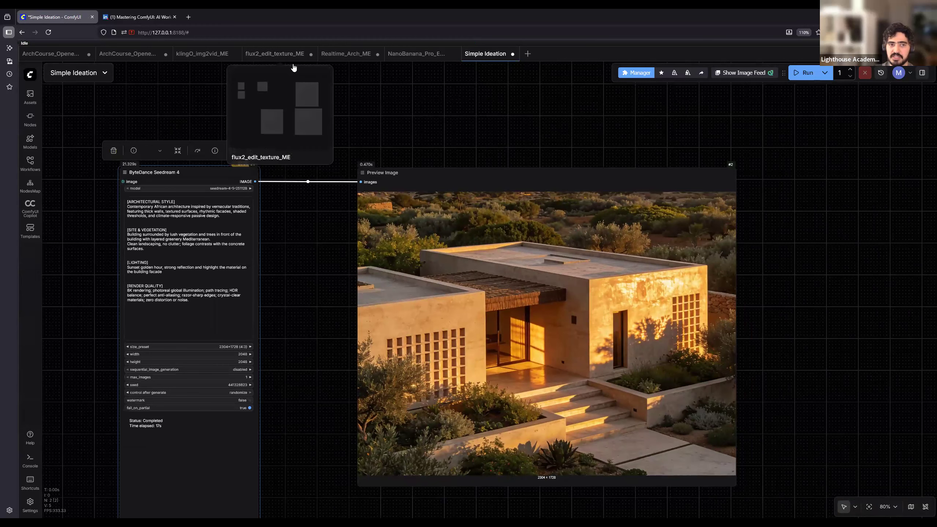
# - Open the flux2_edit_texture_ME workflow and move the Save Image node closer to the Retexturize_v1 node
pyautogui.click(273, 56)
pyautogui.moveTo(288, 241); pyautogui.dragTo(321, 319)
pyautogui.moveTo(572, 193); pyautogui.dragTo(462, 189)
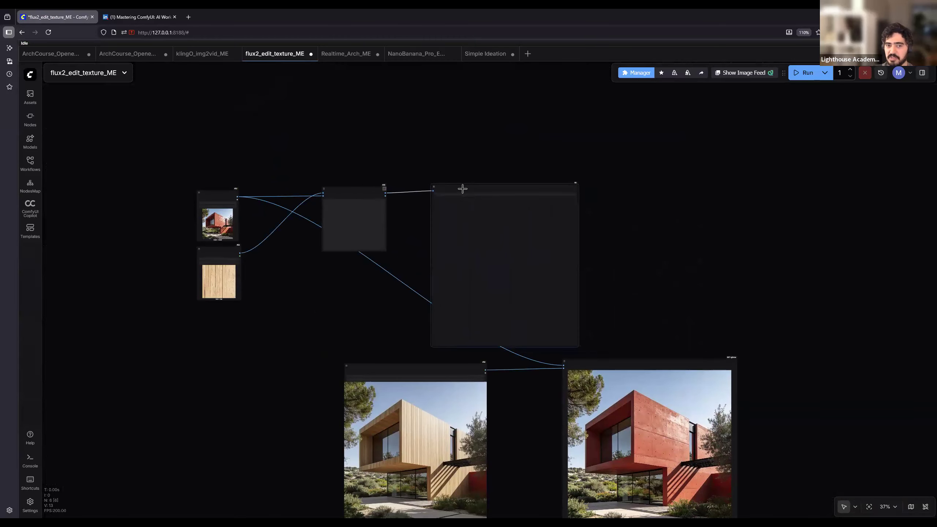
pyautogui.scroll(4, 255, 199)
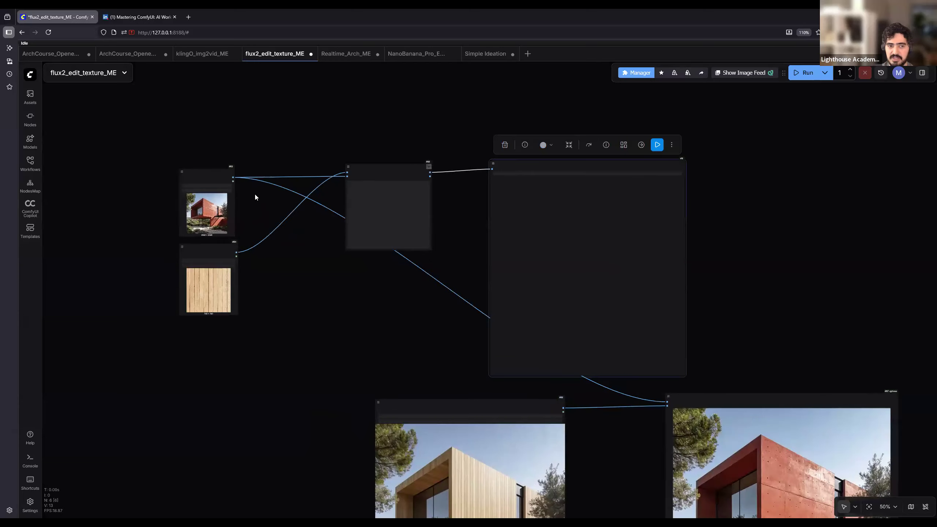
pyautogui.scroll(3, 262, 189)
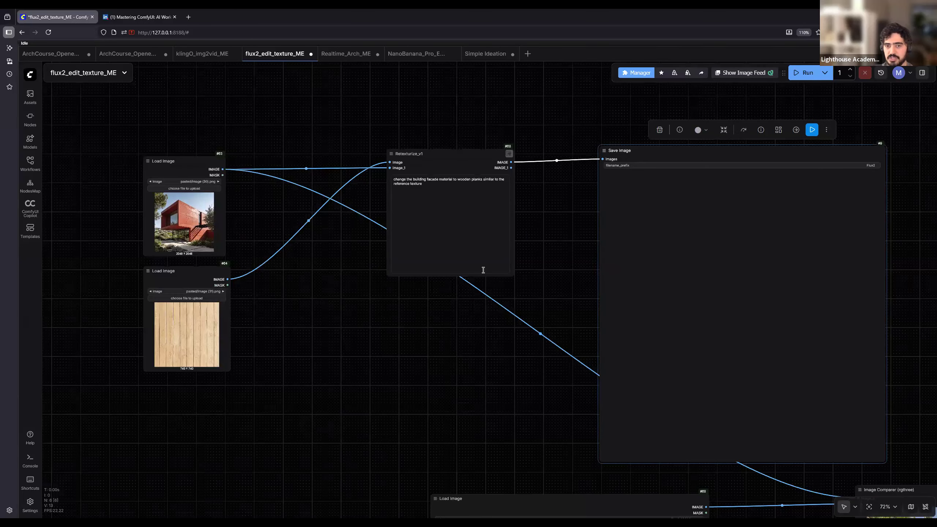
pyautogui.moveTo(575, 416); pyautogui.dragTo(451, 254)
pyautogui.scroll(-4, 517, 395)
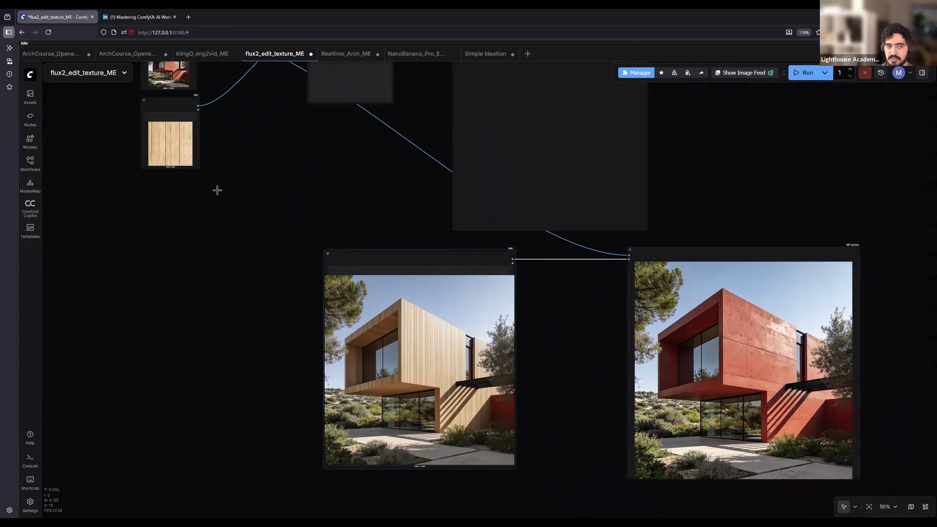
# - Enlarge the Load Image node holding the red house picture
pyautogui.scroll(8, 173, 90)
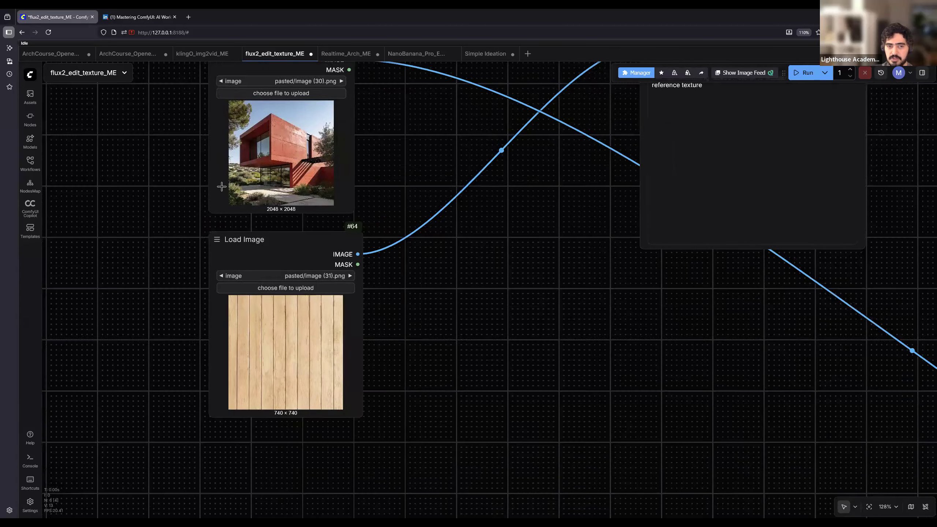
pyautogui.moveTo(221, 186); pyautogui.dragTo(231, 222)
pyautogui.moveTo(361, 246); pyautogui.dragTo(366, 249)
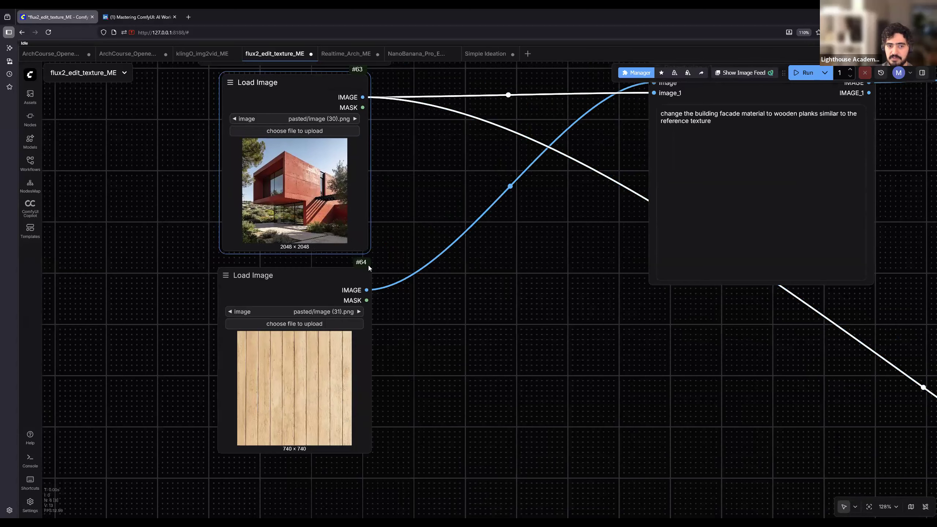
pyautogui.moveTo(431, 333); pyautogui.dragTo(525, 460)
# - Reposition the two input Load Image nodes and enlarge the wooden plank texture node beneath the red house
pyautogui.moveTo(375, 411); pyautogui.dragTo(407, 140)
pyautogui.moveTo(471, 302); pyautogui.dragTo(407, 140)
pyautogui.moveTo(389, 350); pyautogui.dragTo(270, 406)
pyautogui.moveTo(344, 421); pyautogui.dragTo(476, 427)
pyautogui.scroll(-2, 519, 409)
pyautogui.scroll(-2, 468, 313)
pyautogui.scroll(5, 533, 338)
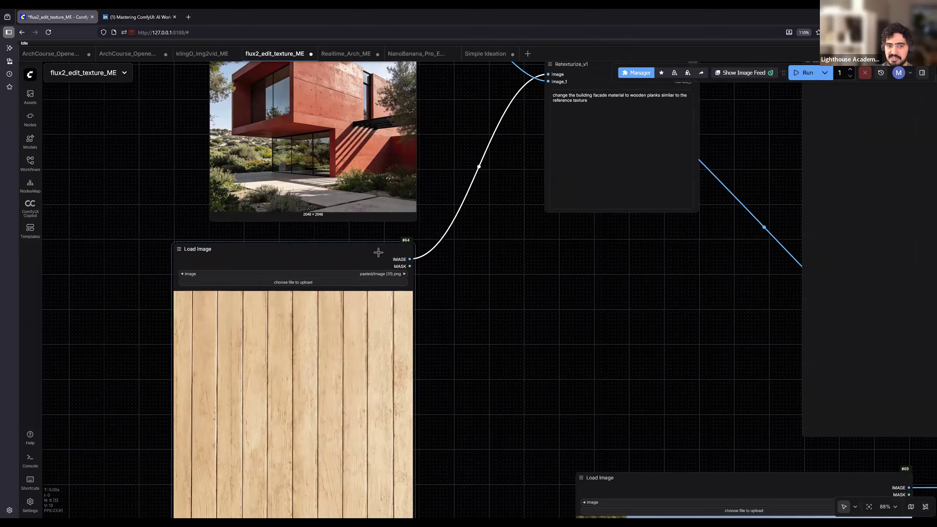
# - Move the wooden facade Load Image node nearer the plank texture and compare the red and wooden facades in the Image Comparer
pyautogui.scroll(-3, 521, 301)
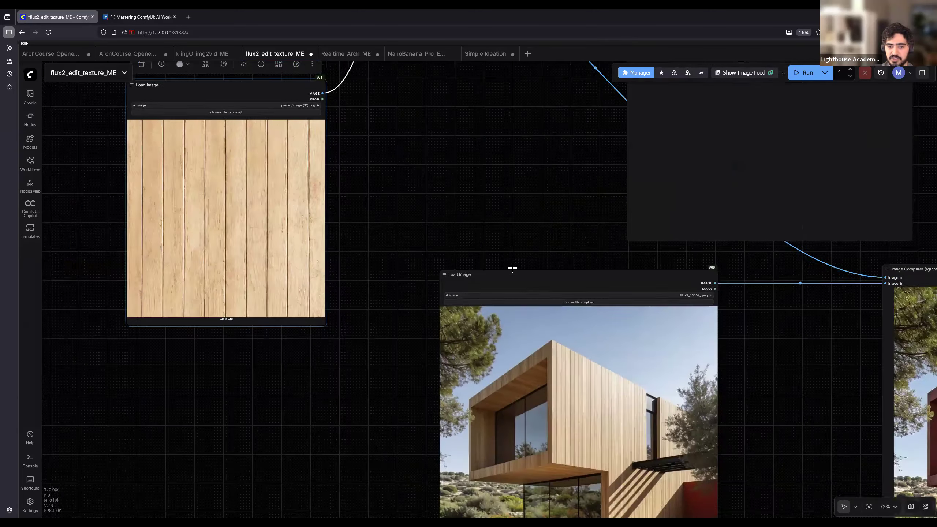
pyautogui.moveTo(514, 263); pyautogui.dragTo(453, 110)
pyautogui.moveTo(569, 355); pyautogui.dragTo(132, 269)
pyautogui.moveTo(647, 433); pyautogui.dragTo(158, 342)
pyautogui.scroll(8, 219, 334)
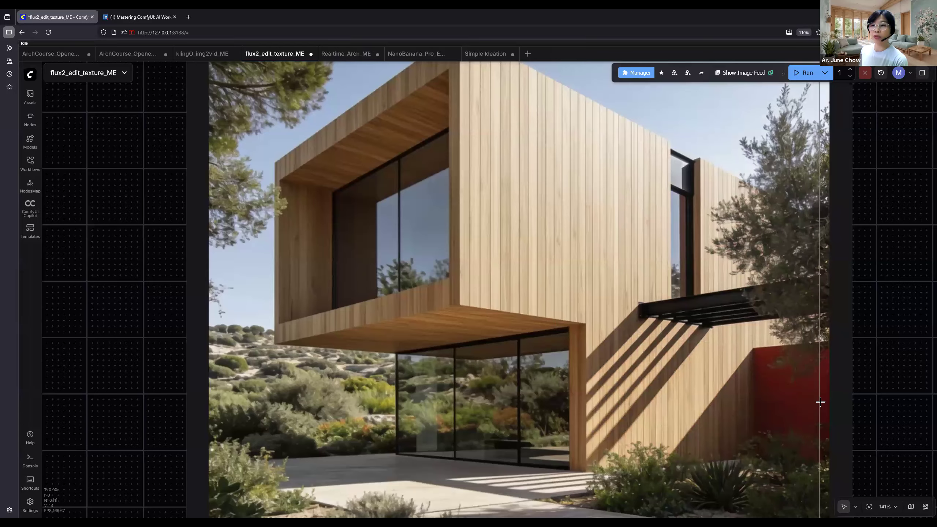
pyautogui.scroll(-1, 822, 401)
pyautogui.scroll(-7, 822, 401)
pyautogui.moveTo(388, 298); pyautogui.dragTo(456, 398)
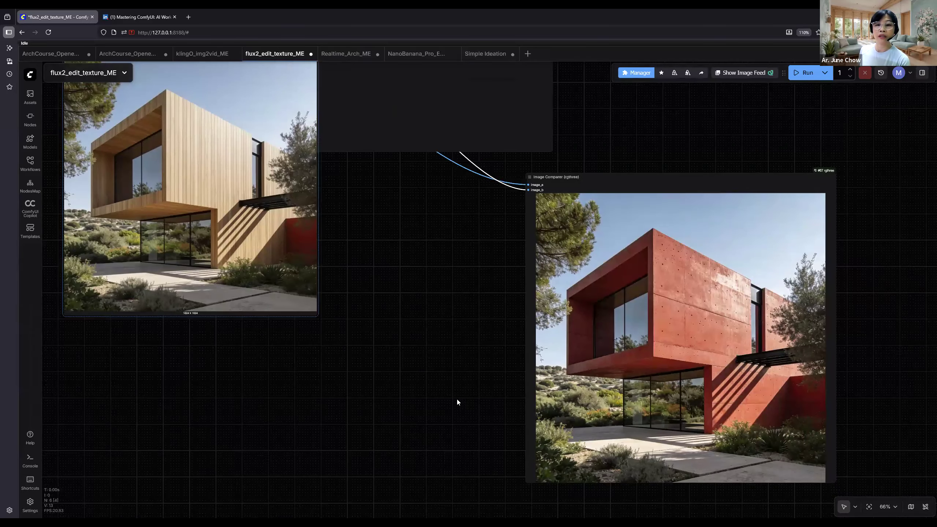
# - Move the wooden facade Load Image node down level with the Image Comparer node
pyautogui.moveTo(338, 213); pyautogui.dragTo(299, 372)
pyautogui.moveTo(274, 248); pyautogui.dragTo(466, 385)
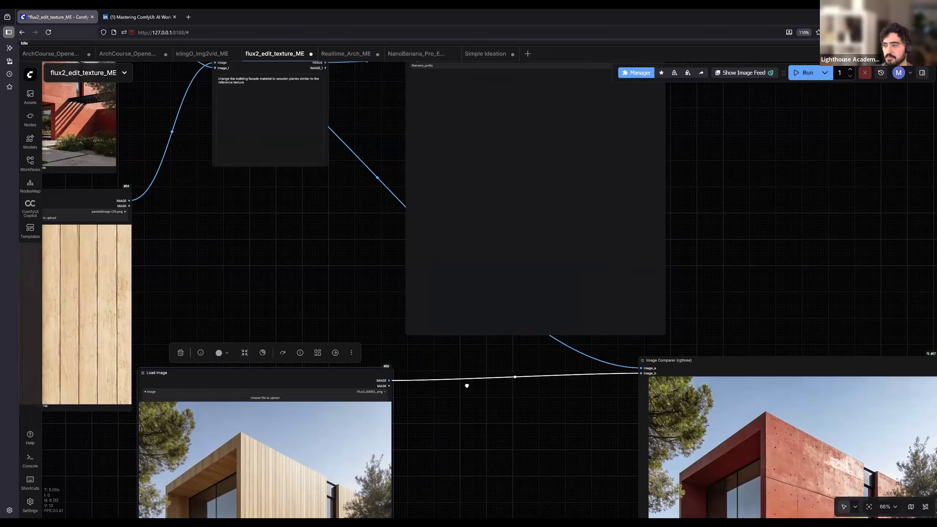
# - Examine the Retexturize_v1 node's wooden planks prompt, its two input images, the wooden facade result and the Image Comparer
pyautogui.scroll(10, 406, 274)
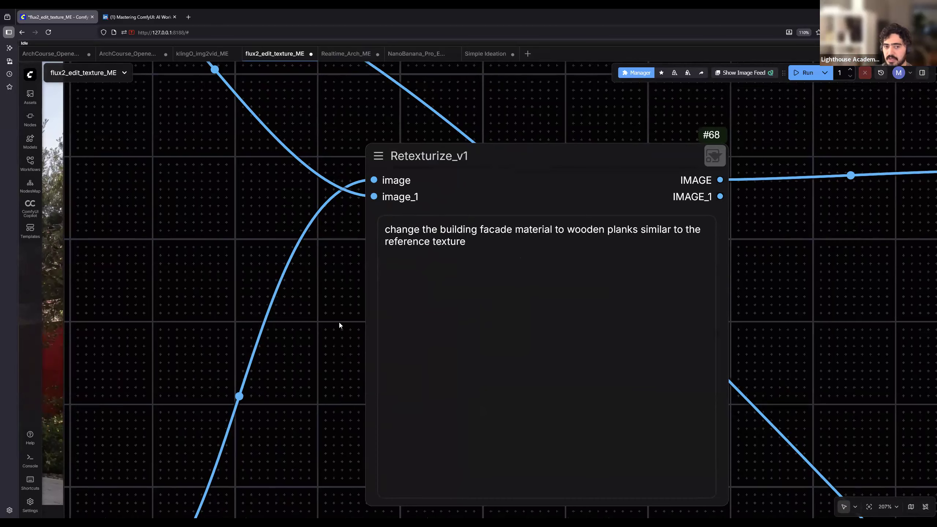
pyautogui.scroll(-6, 339, 322)
pyautogui.scroll(-3, 271, 395)
pyautogui.moveTo(324, 456); pyautogui.dragTo(342, 219)
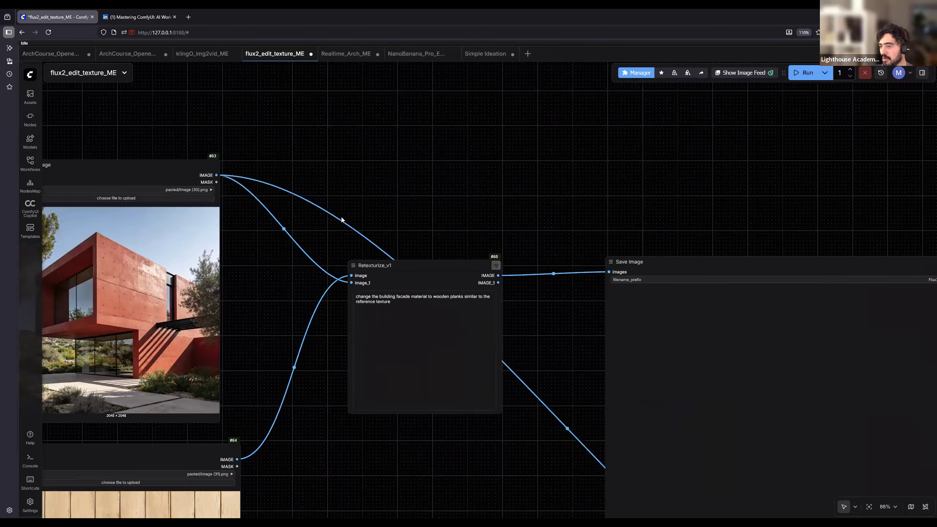
pyautogui.scroll(-3, 357, 255)
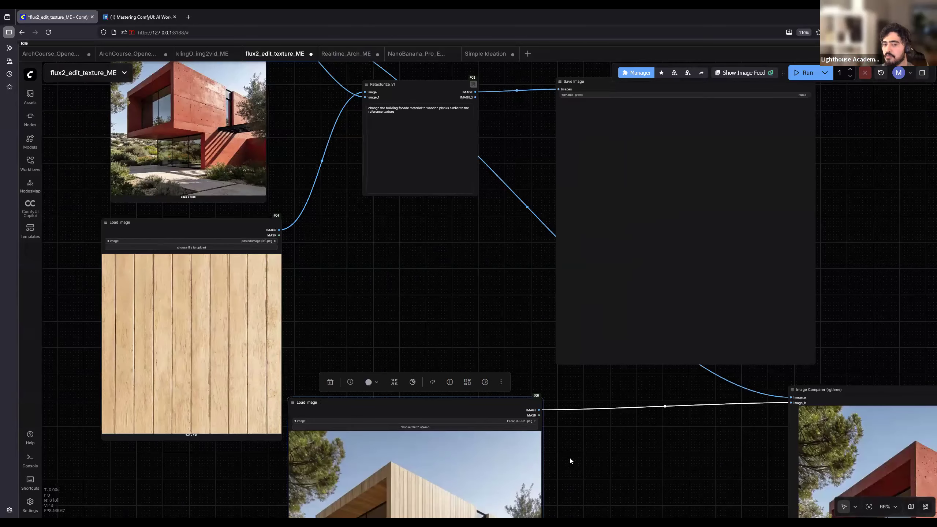
pyautogui.moveTo(622, 443); pyautogui.dragTo(402, 311)
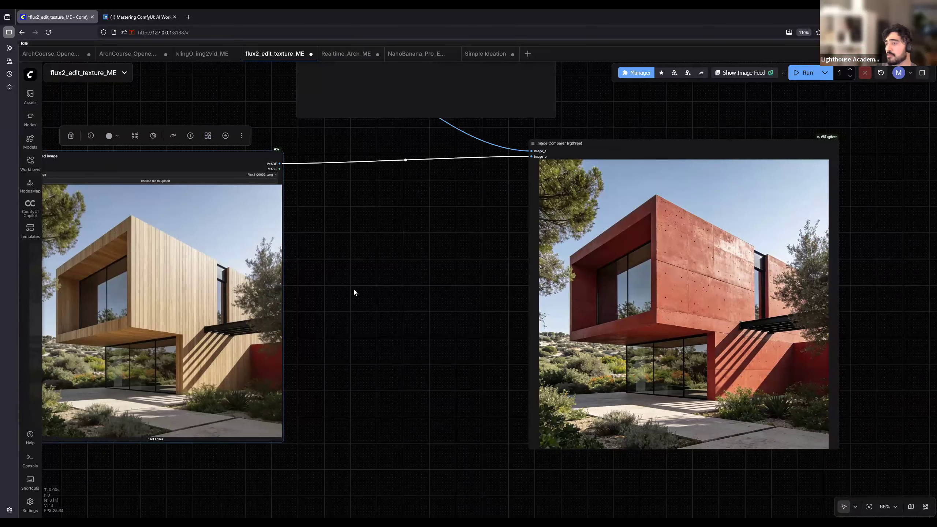
pyautogui.moveTo(275, 120); pyautogui.dragTo(557, 265)
pyautogui.moveTo(384, 142); pyautogui.dragTo(477, 302)
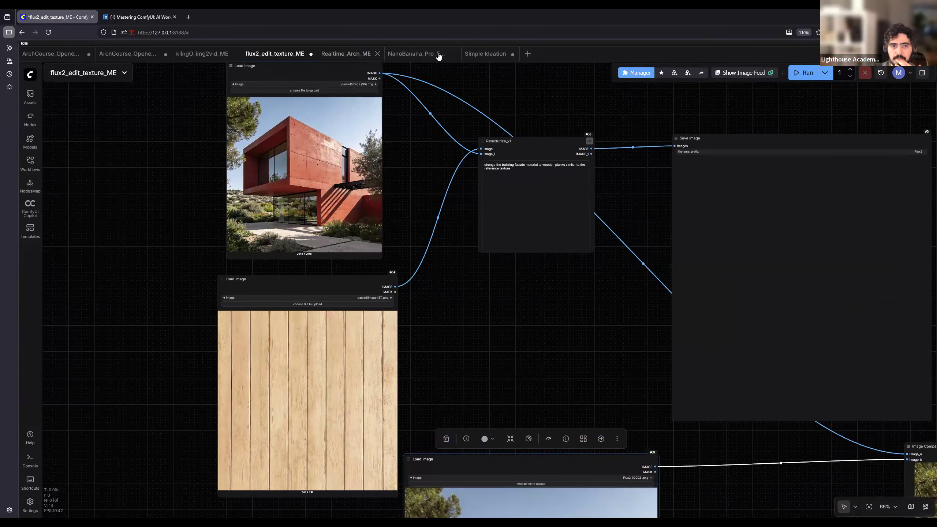
# - Open the Realtime_Arch_ME workflow and examine its line sketch preview, generated building render and bypassed upscaler nodes
pyautogui.moveTo(347, 57)
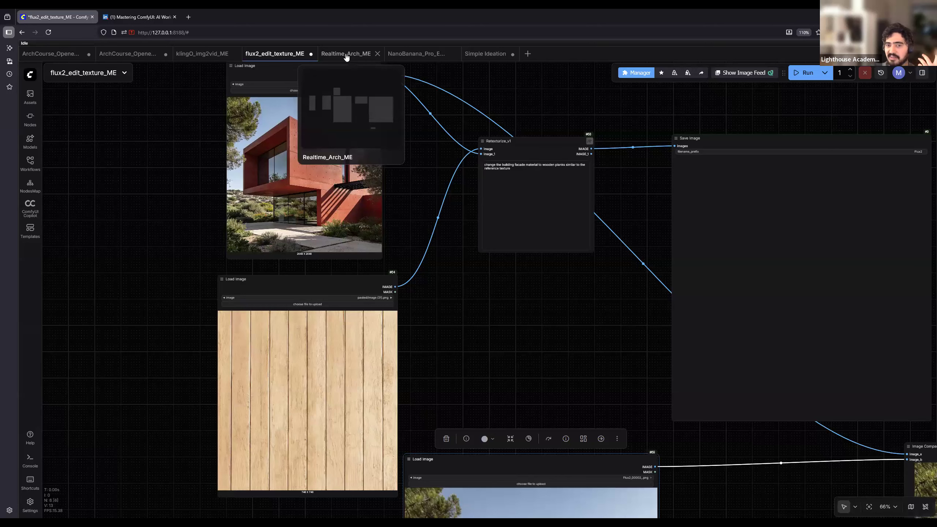
pyautogui.click(346, 55)
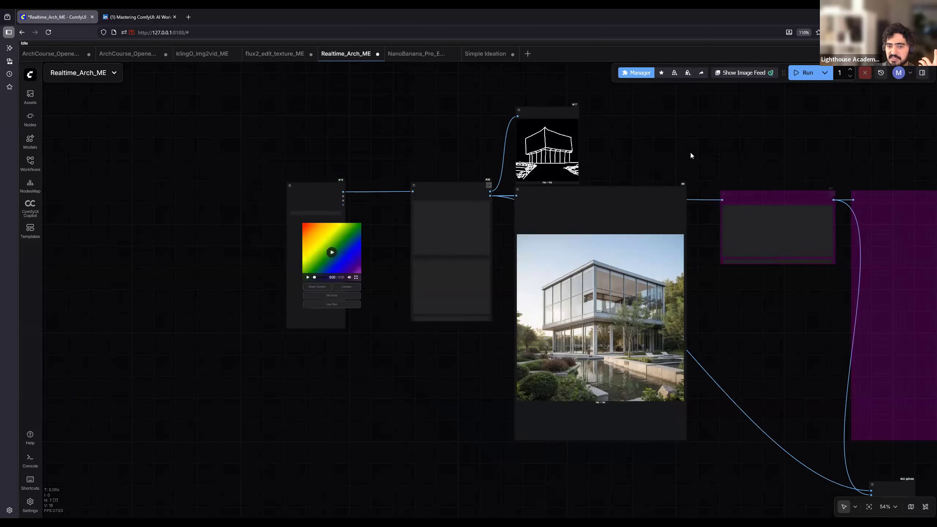
pyautogui.scroll(4, 691, 155)
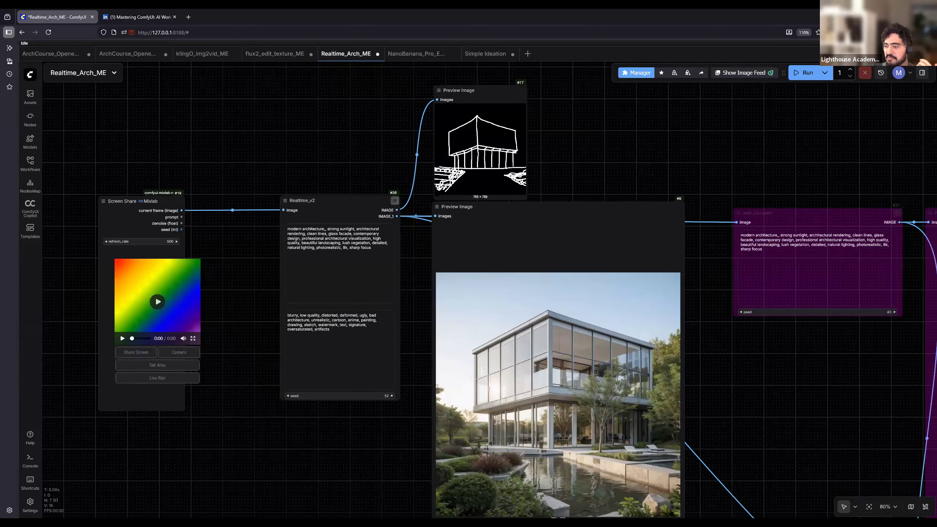
pyautogui.scroll(4, 500, 135)
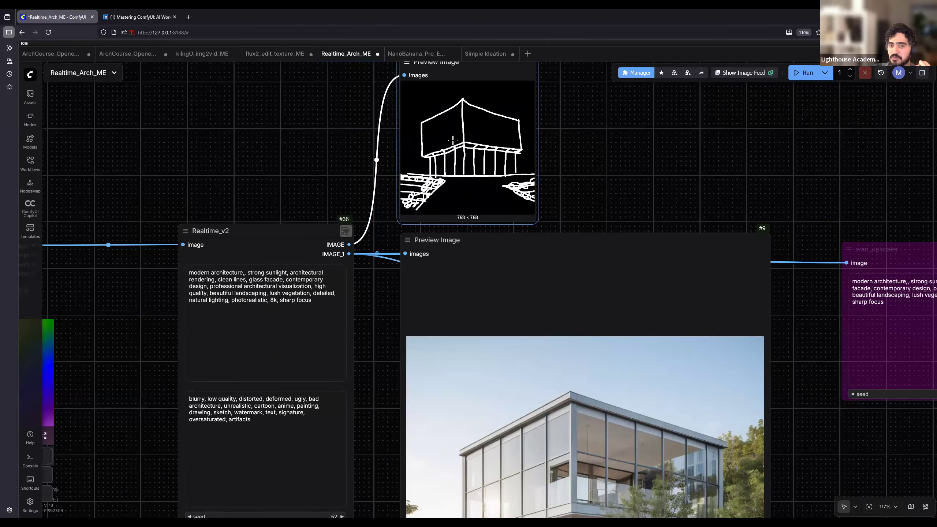
pyautogui.scroll(10, 466, 165)
pyautogui.scroll(-14, 436, 227)
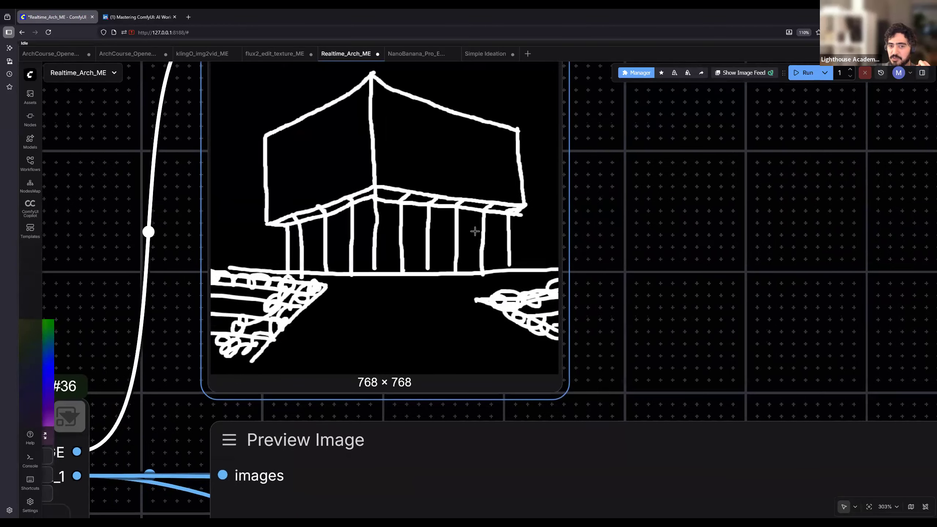
pyautogui.scroll(9, 490, 334)
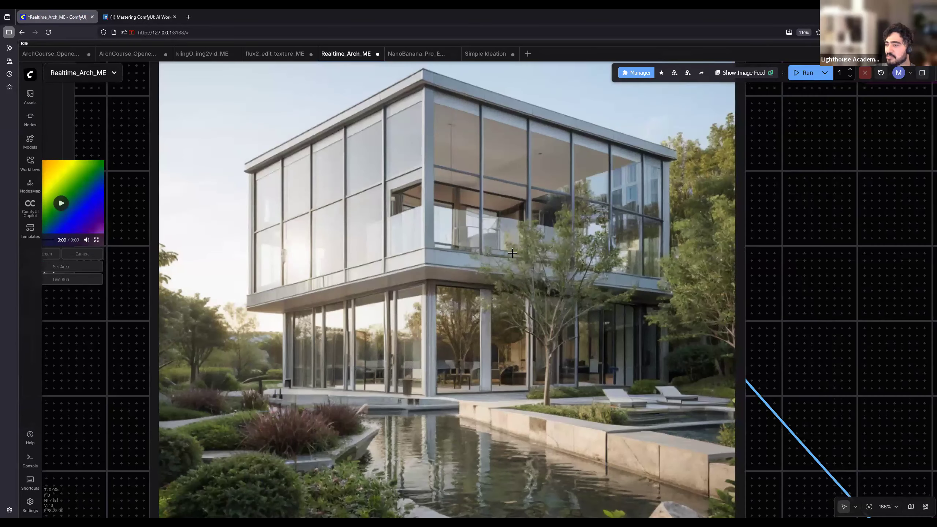
pyautogui.scroll(-3, 513, 240)
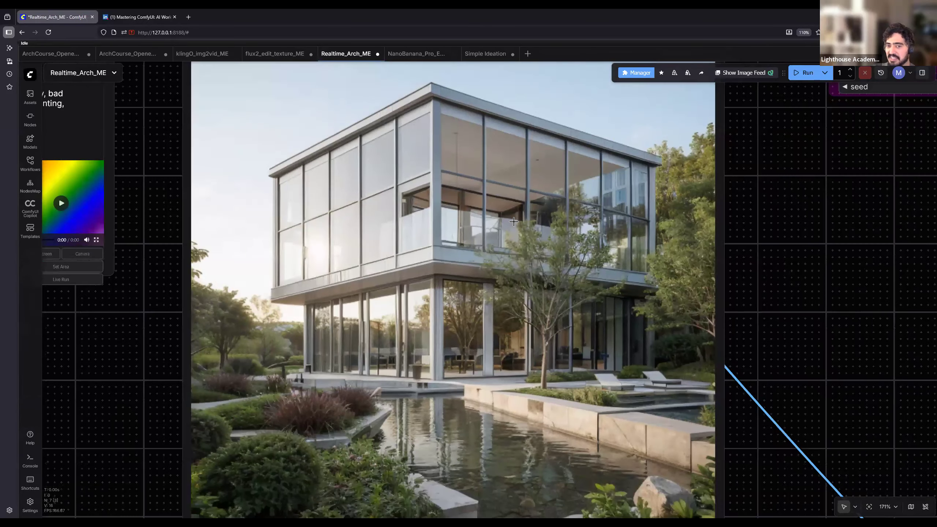
pyautogui.scroll(-7, 718, 235)
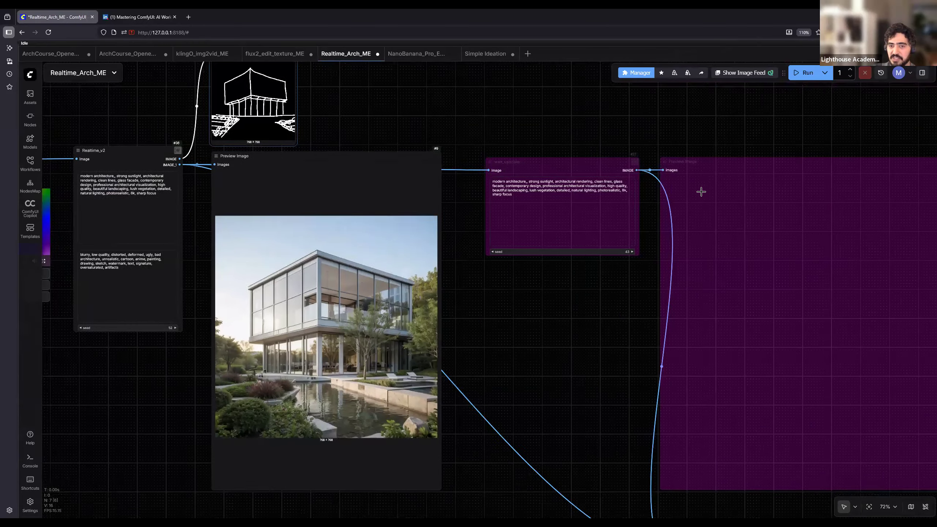
pyautogui.scroll(-1, 546, 185)
pyautogui.click(546, 185)
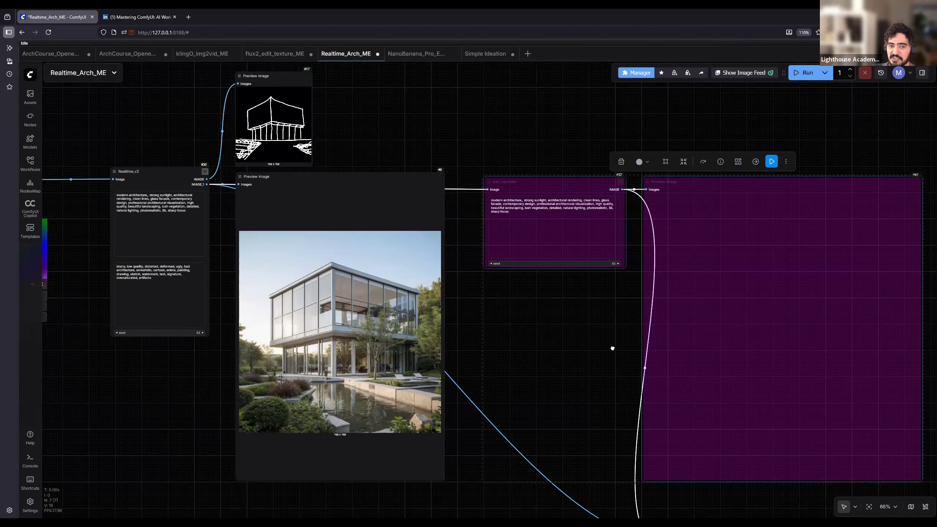
# - Request screen sharing from the Screen Share node and check the list of shareable windows and screens without choosing one
pyautogui.hscroll(-5, 596, 326)
pyautogui.scroll(5, 476, 161)
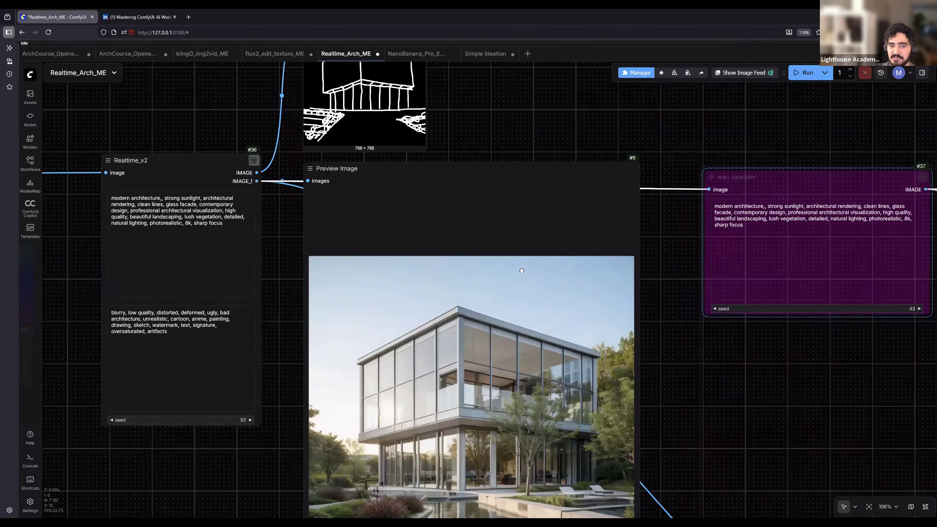
pyautogui.scroll(3, 522, 271)
pyautogui.moveTo(522, 271); pyautogui.dragTo(684, 222)
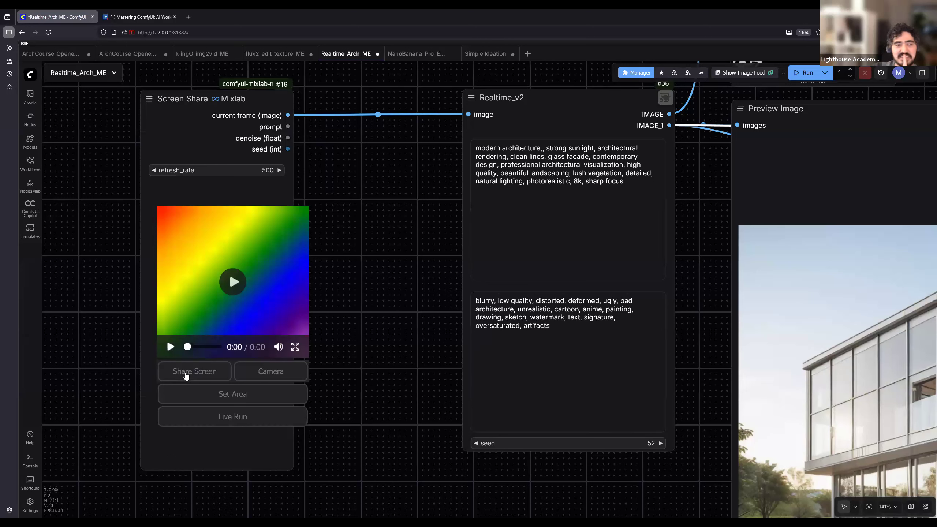
pyautogui.click(187, 371)
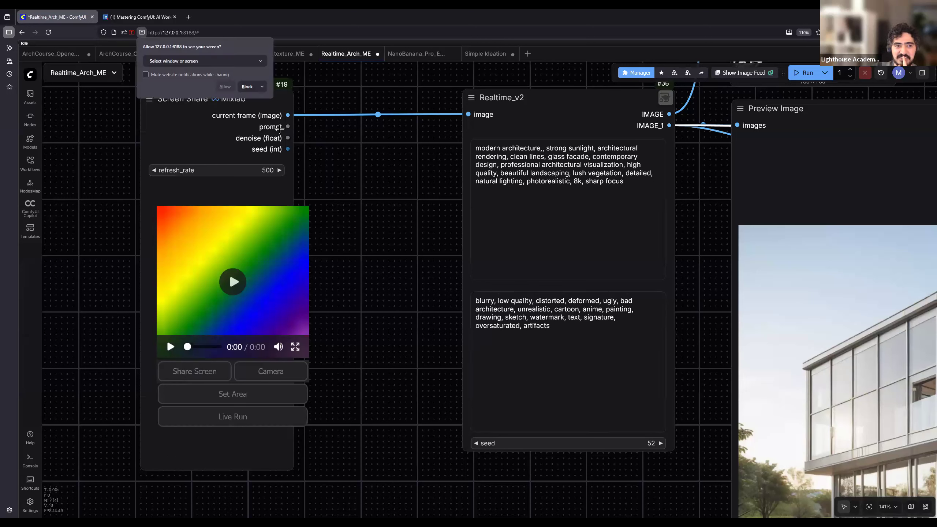
pyautogui.click(205, 61)
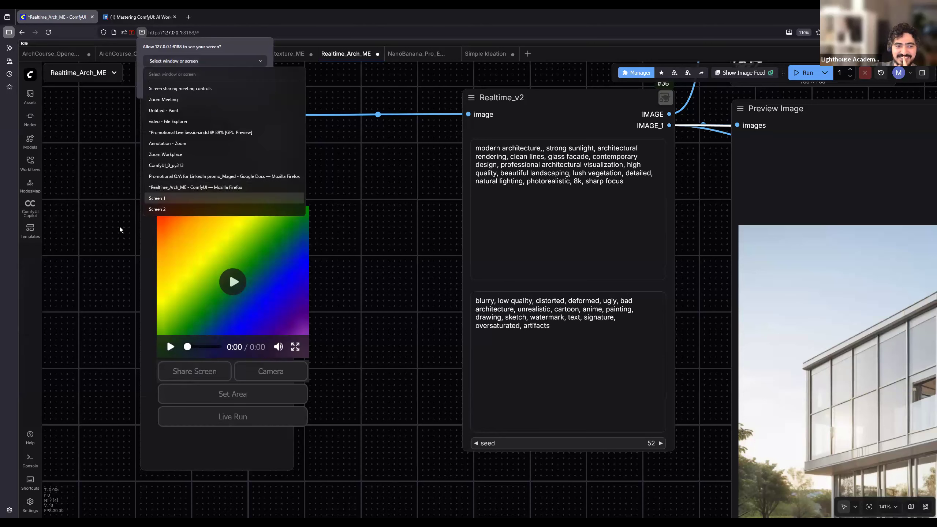
pyautogui.click(120, 244)
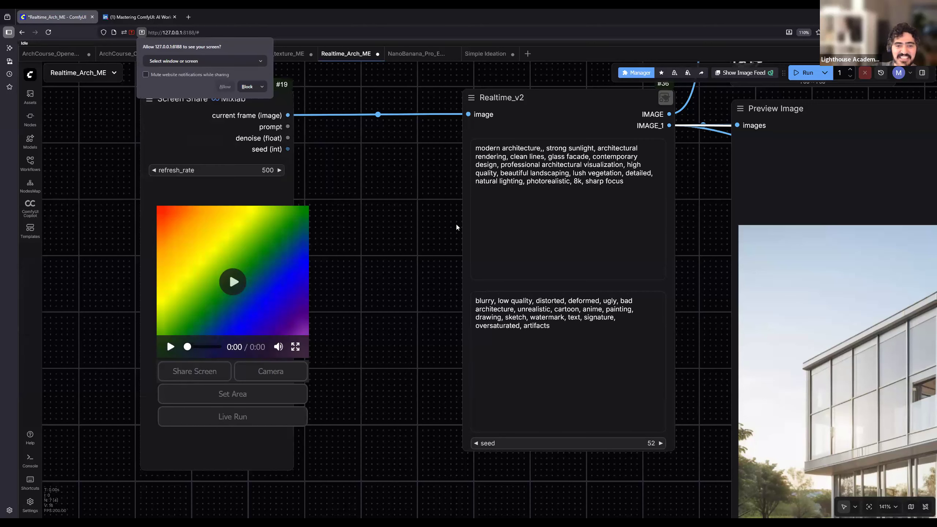
# - Compare the line sketch preview with the rendered glass building below it, and clear the selection of the upscaler nodes
pyautogui.moveTo(380, 324); pyautogui.dragTo(218, 448)
pyautogui.moveTo(535, 225); pyautogui.dragTo(766, 429)
pyautogui.scroll(7, 538, 222)
pyautogui.scroll(-1, 780, 242)
pyautogui.scroll(-1, 793, 296)
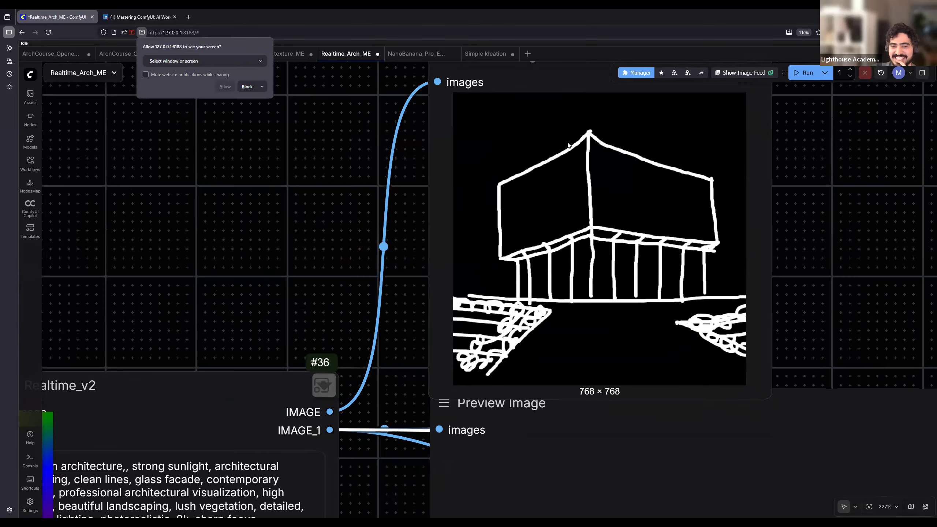
pyautogui.moveTo(798, 321); pyautogui.dragTo(570, 147)
pyautogui.scroll(-6, 573, 147)
pyautogui.scroll(-5, 573, 147)
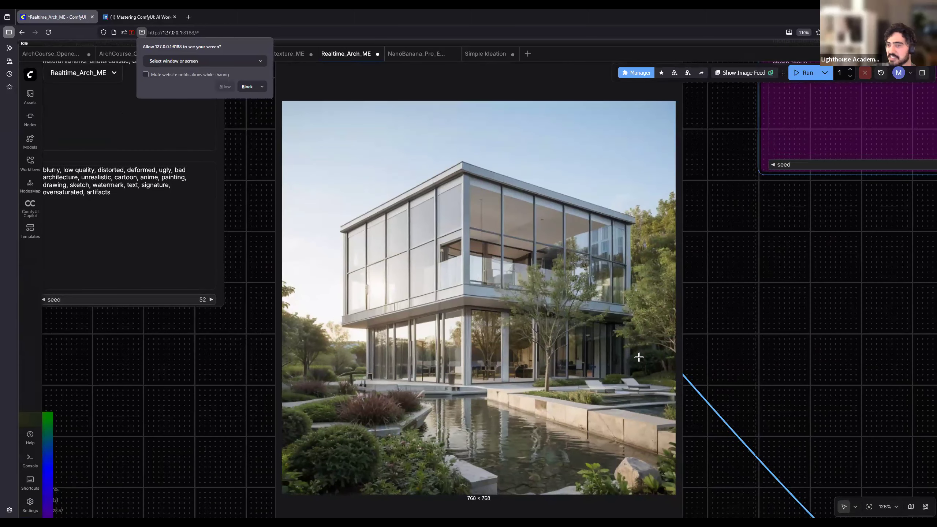
pyautogui.scroll(-2, 648, 314)
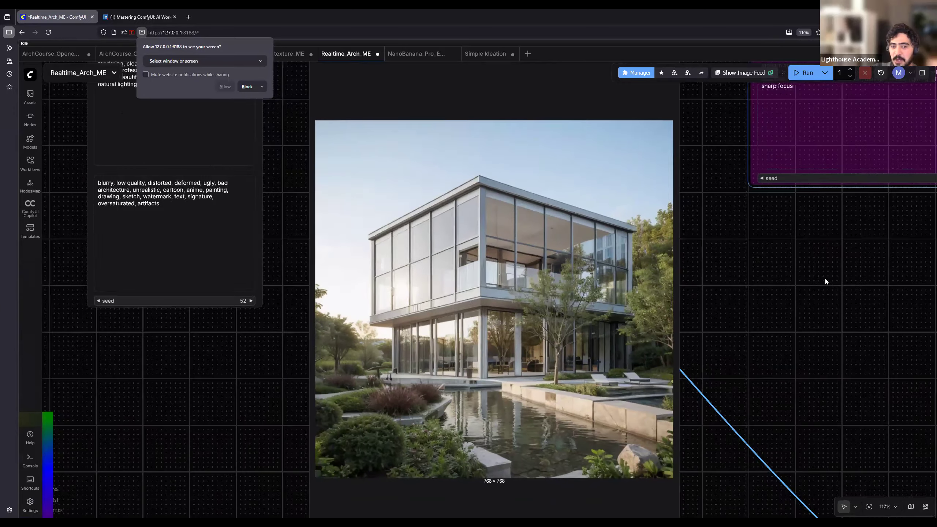
pyautogui.moveTo(825, 279); pyautogui.dragTo(658, 418)
pyautogui.moveTo(235, 63); pyautogui.dragTo(282, 104)
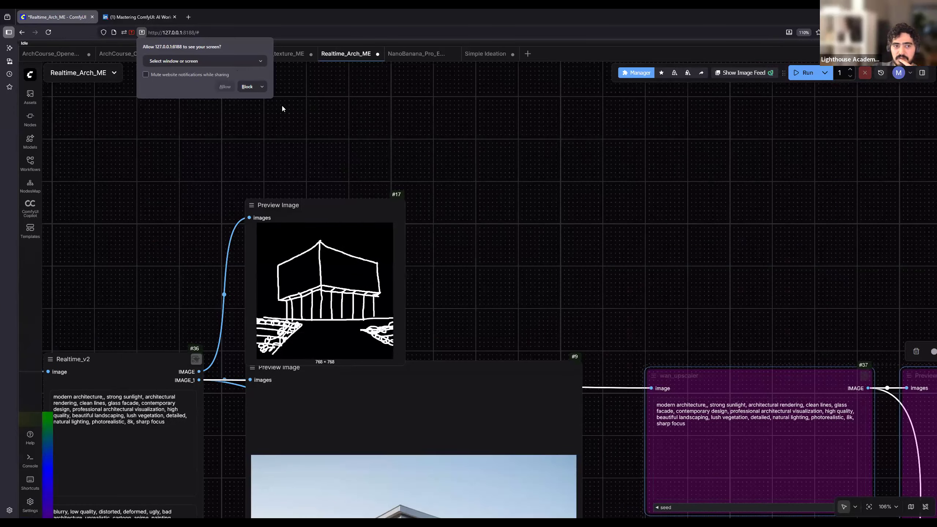
pyautogui.click(392, 135)
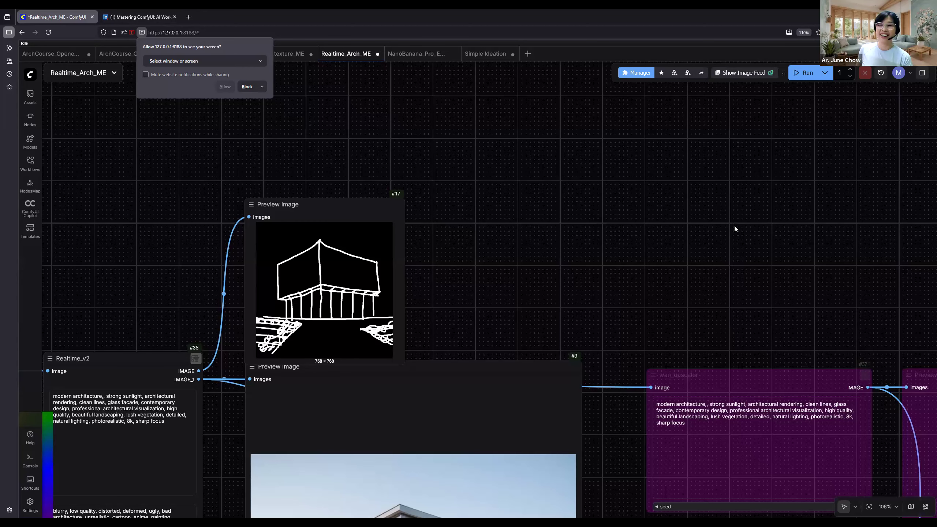
# - Select the realtime generation nodes as one group, and the upscaler, its preview and the Image Comparer as another
pyautogui.scroll(-5, 583, 180)
pyautogui.moveTo(800, 280); pyautogui.dragTo(633, 235)
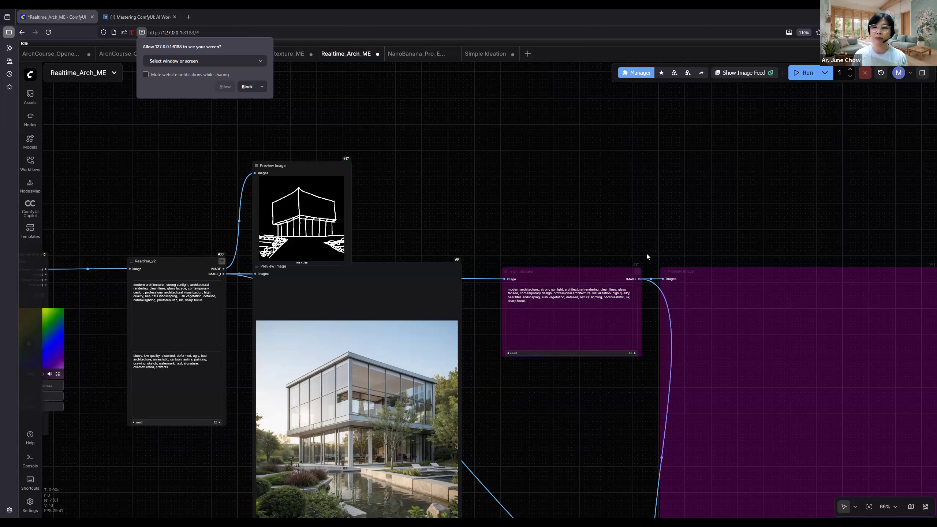
pyautogui.moveTo(578, 228); pyautogui.dragTo(675, 224)
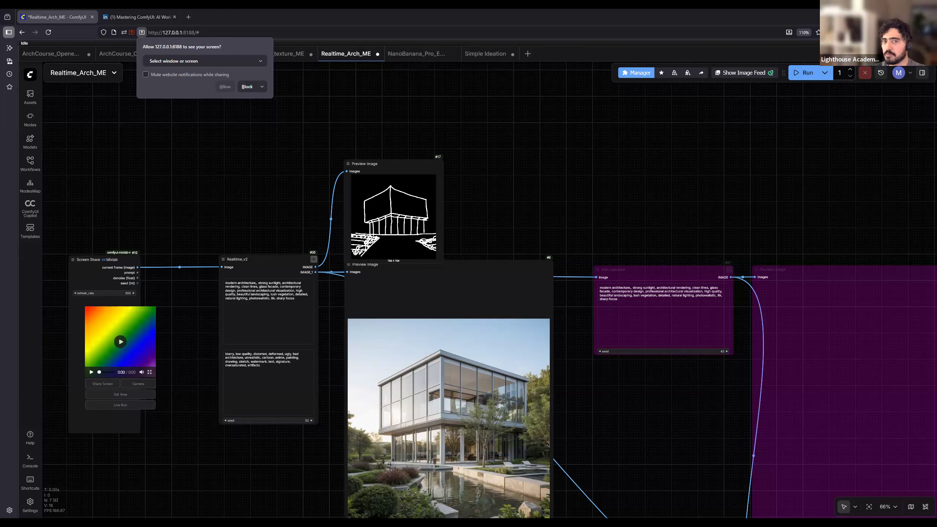
pyautogui.scroll(-2, 604, 402)
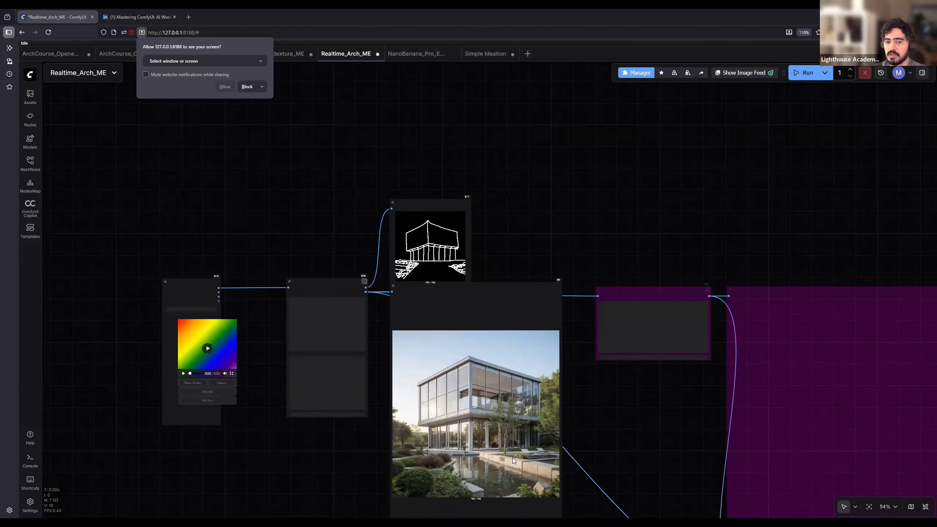
pyautogui.scroll(-3, 524, 462)
pyautogui.scroll(-1, 536, 462)
pyautogui.moveTo(567, 479); pyautogui.dragTo(158, 119)
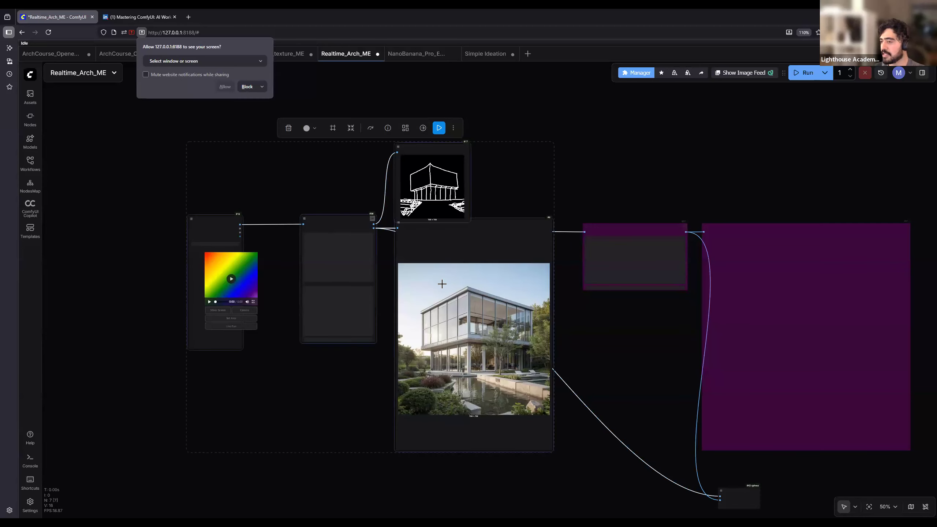
pyautogui.click(505, 339)
pyautogui.moveTo(622, 331); pyautogui.dragTo(385, 297)
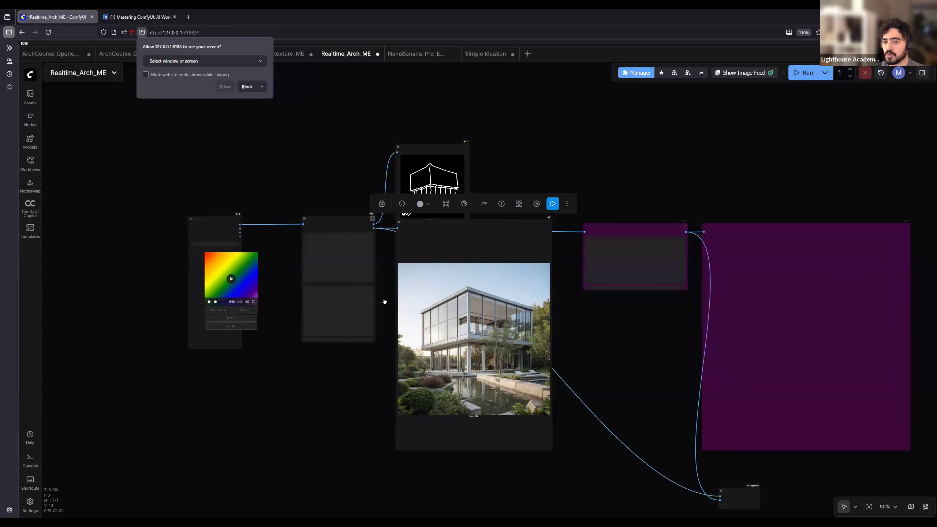
pyautogui.moveTo(738, 492); pyautogui.dragTo(330, 145)
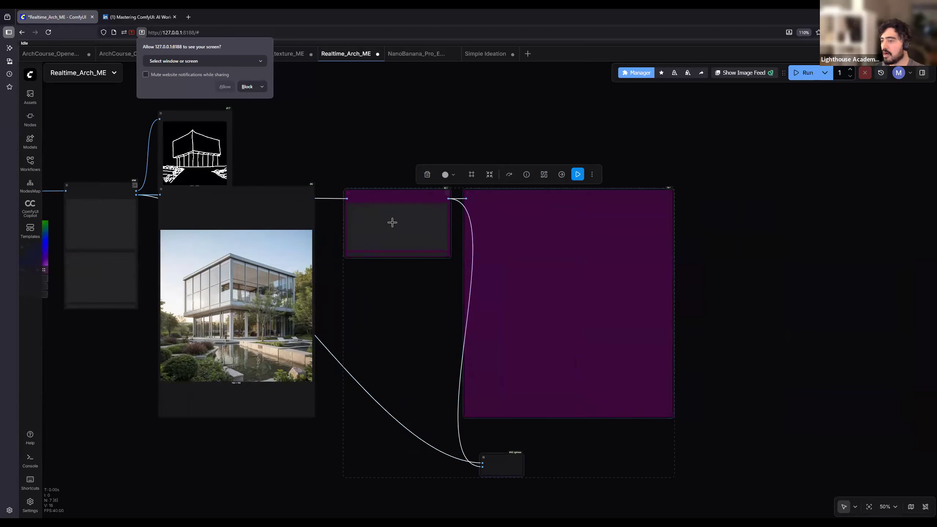
pyautogui.moveTo(351, 401); pyautogui.dragTo(542, 427)
# - Reselect the realtime generation nodes, followed by the upscaling and comparison nodes, to mark out the workflow's two stages
pyautogui.moveTo(515, 476); pyautogui.dragTo(133, 112)
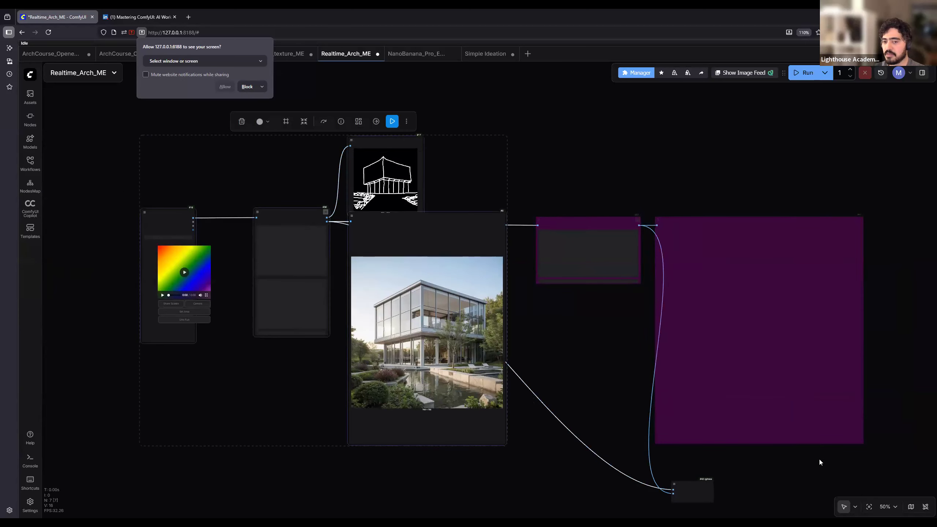
pyautogui.moveTo(819, 460); pyautogui.dragTo(753, 435)
pyautogui.moveTo(831, 491); pyautogui.dragTo(465, 130)
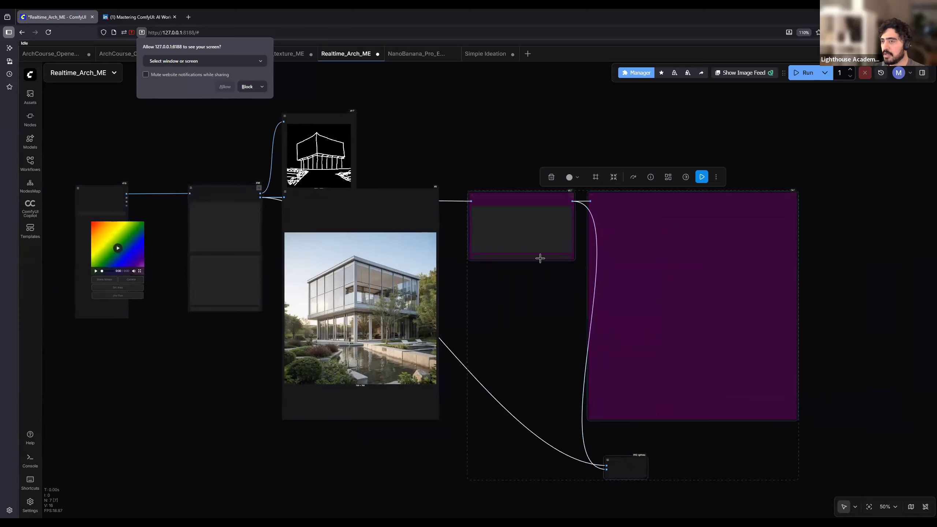
pyautogui.moveTo(543, 373); pyautogui.dragTo(547, 362)
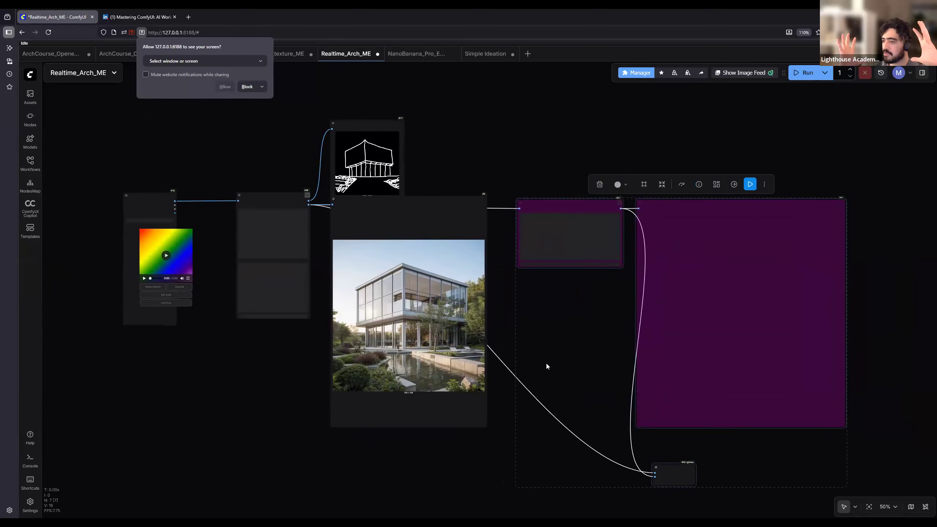
# - Select the realtime generation nodes together, check the actions offered for them without applying any, and clear the selection
pyautogui.click(491, 477)
pyautogui.moveTo(483, 477); pyautogui.dragTo(174, 100)
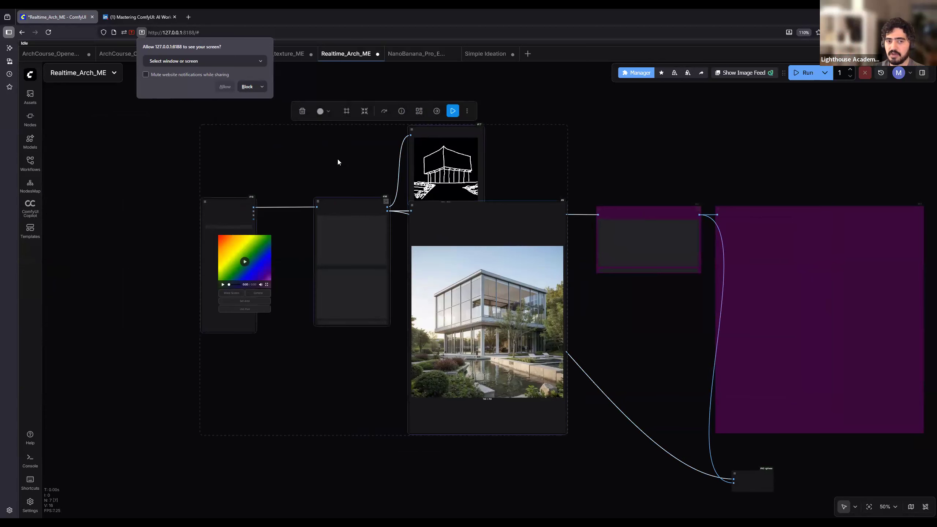
pyautogui.rightClick(432, 232)
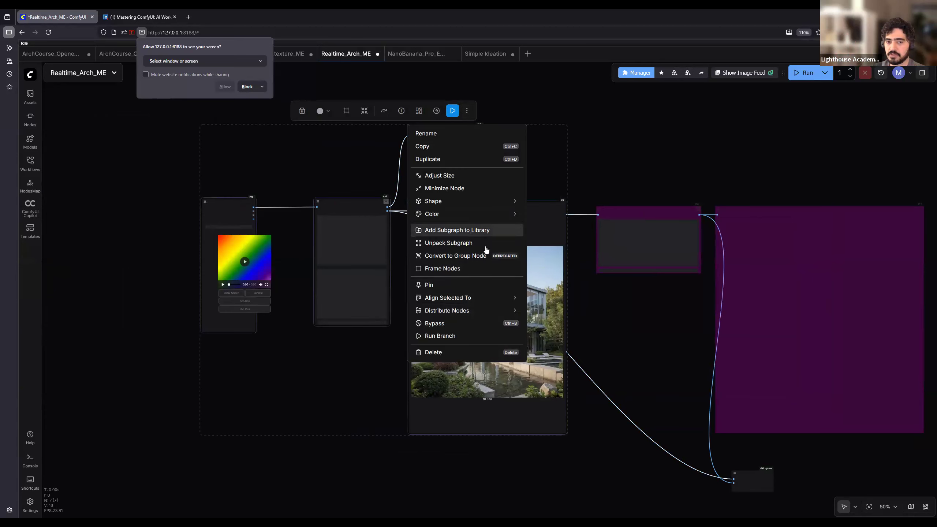
pyautogui.click(705, 158)
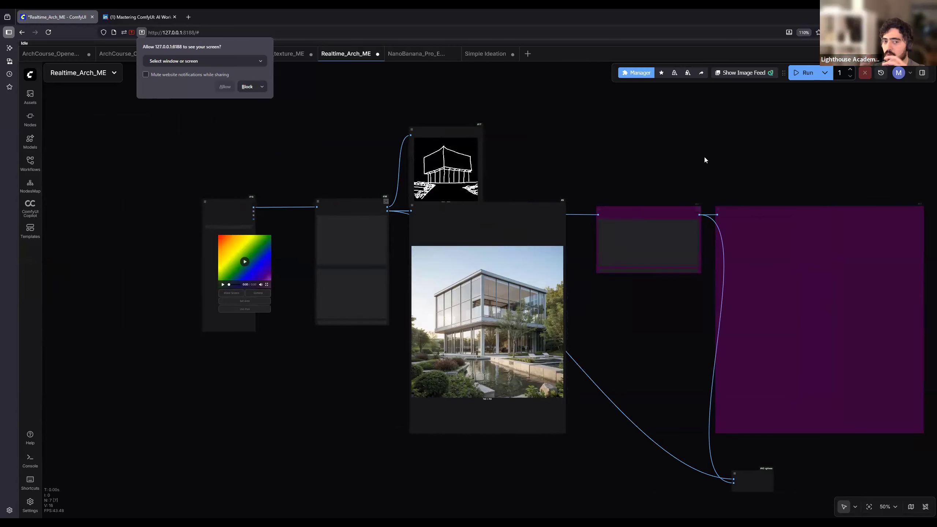
# - Look inside the Realtime_v2 subgraph at its prompt, ControlNet and KSampler nodes, and return to the main Realtime_Arch_ME workflow
pyautogui.scroll(8, 371, 199)
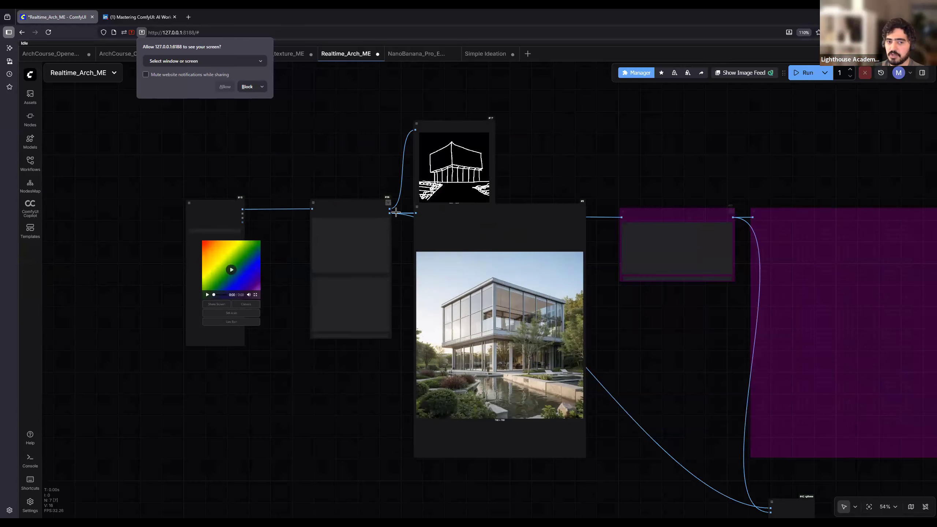
pyautogui.click(407, 213)
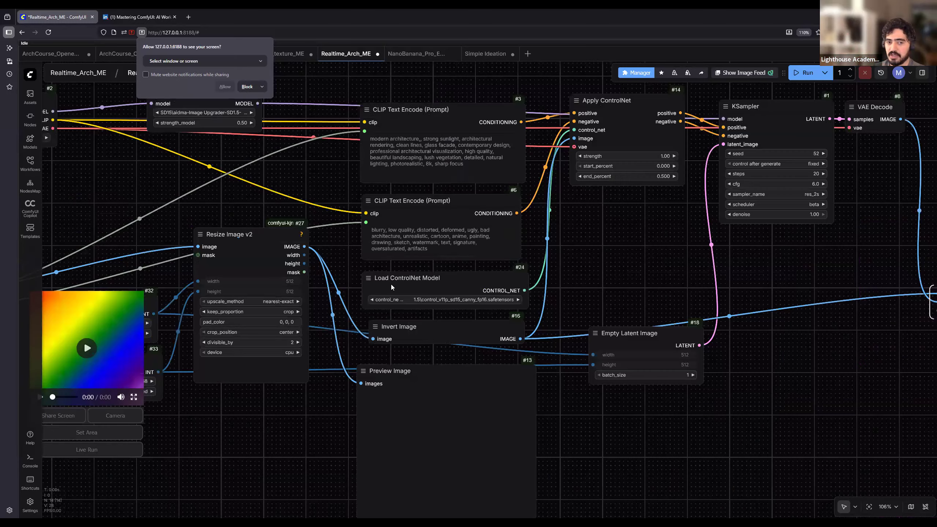
pyautogui.click(83, 74)
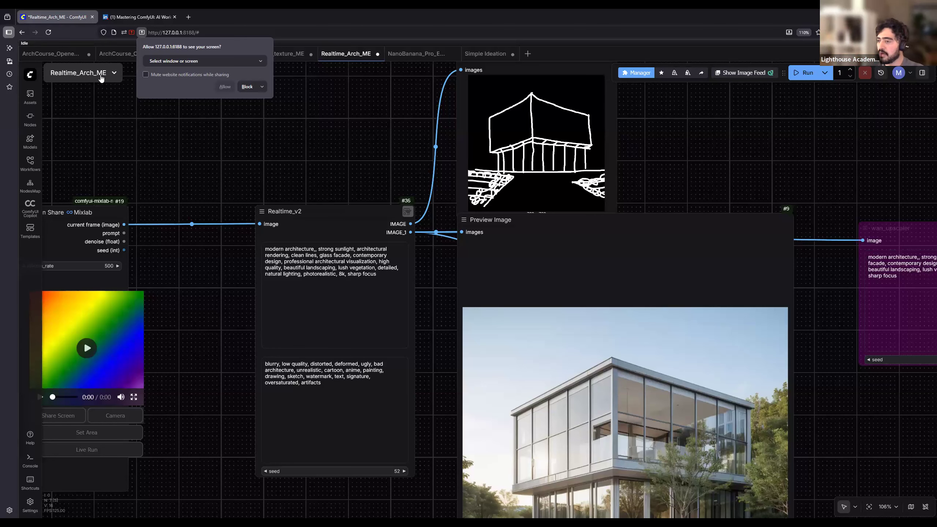
pyautogui.scroll(-1, 333, 183)
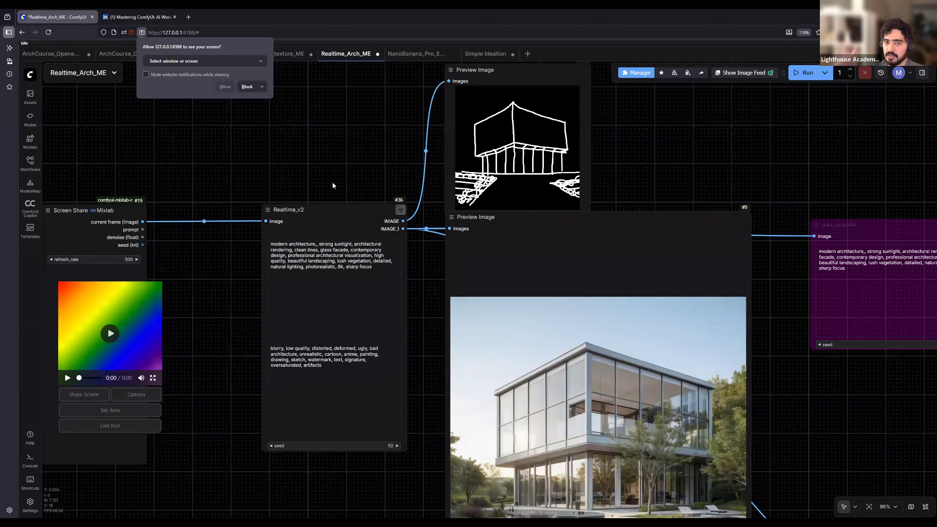
pyautogui.scroll(-2, 333, 185)
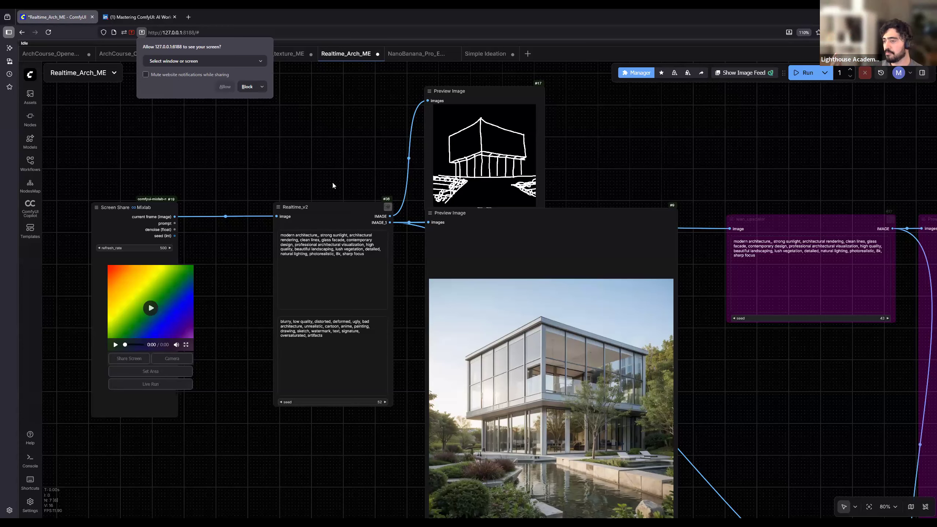
pyautogui.scroll(-2, 355, 211)
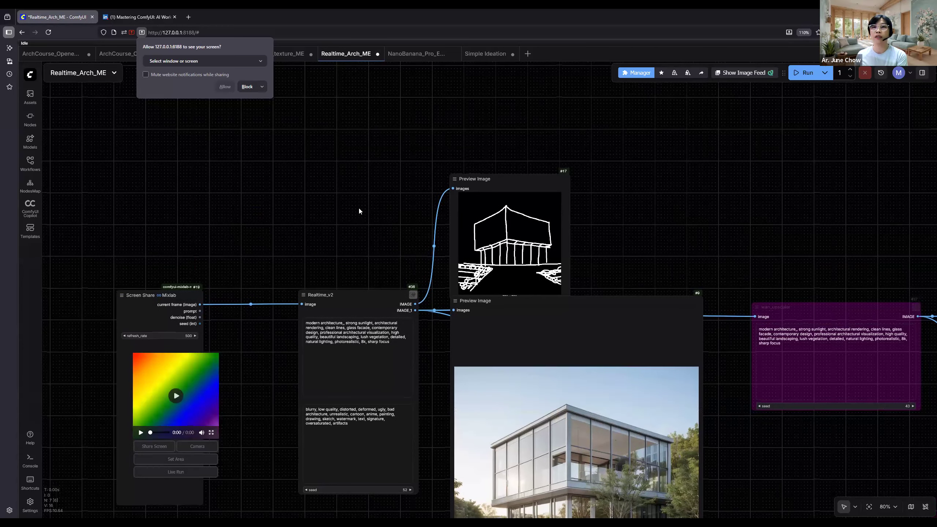
pyautogui.scroll(-1, 354, 207)
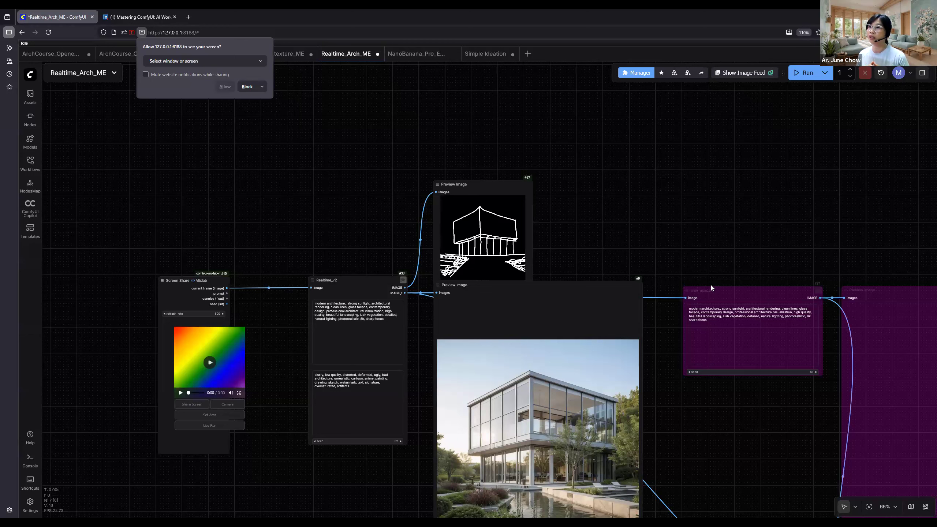
pyautogui.scroll(-2, 687, 245)
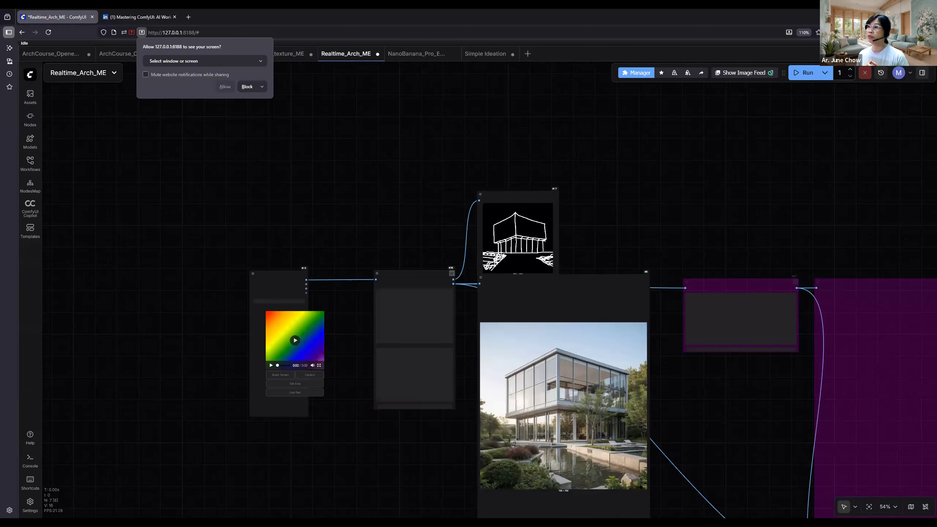
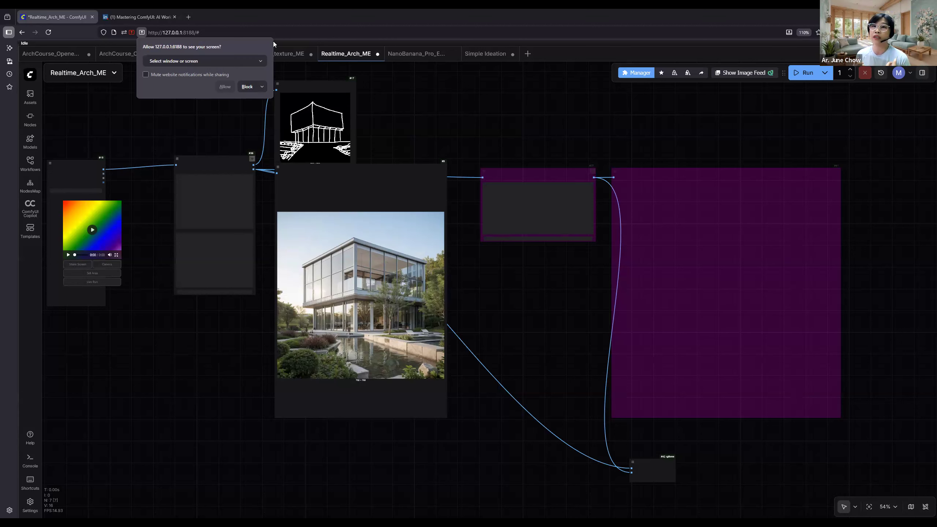
# - Block the browser's screen-sharing request for the realtime workflow and dismiss the resulting error message
pyautogui.click(277, 28)
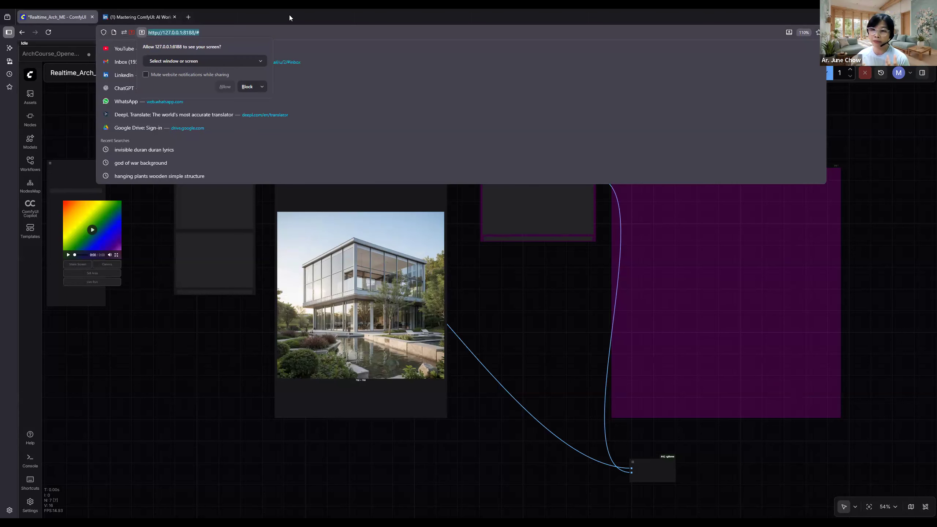
pyautogui.click(142, 33)
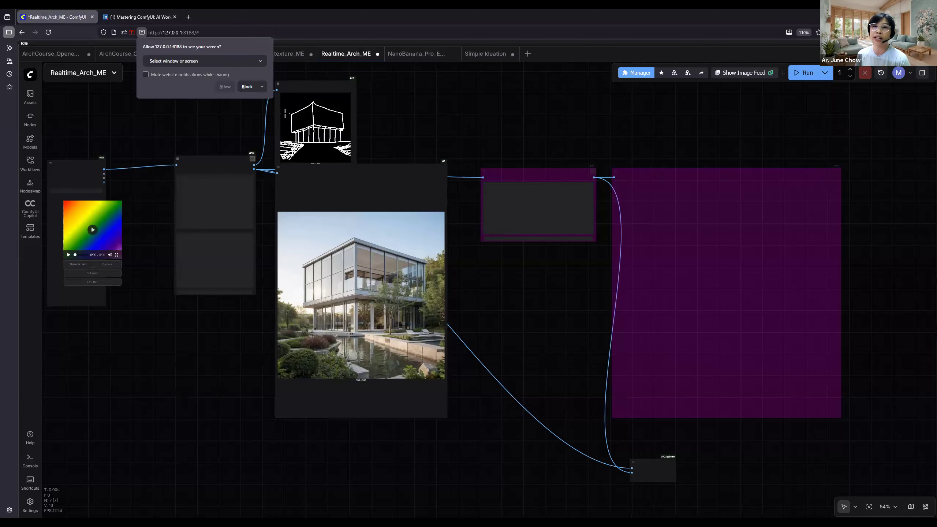
pyautogui.click(248, 87)
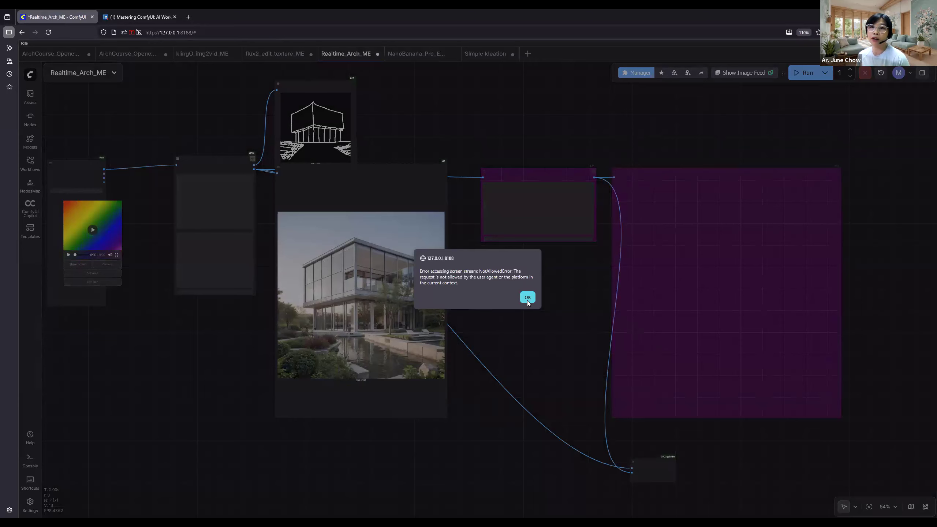
pyautogui.click(528, 299)
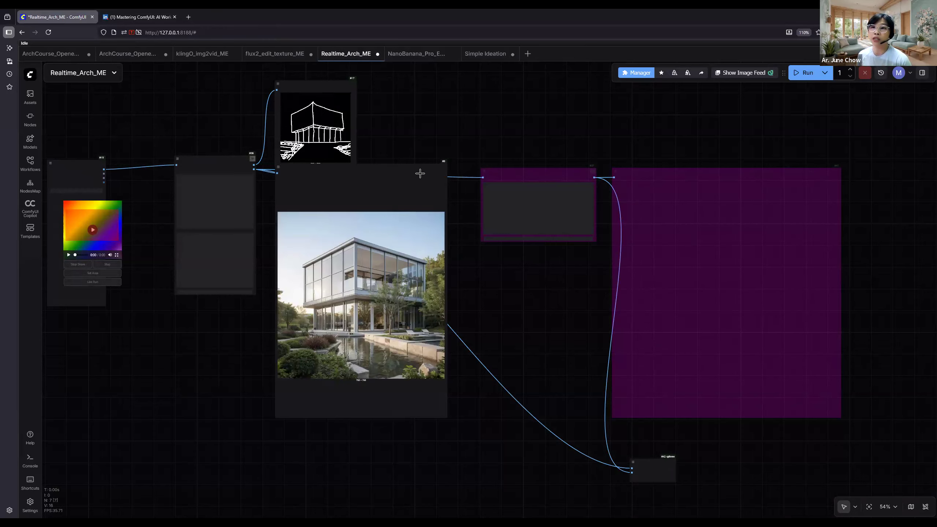
# - Switch to the NanoBanana_Pro_Editor_ME workflow and enlarge its Save Image node down to just above the Image Comparer
pyautogui.click(414, 53)
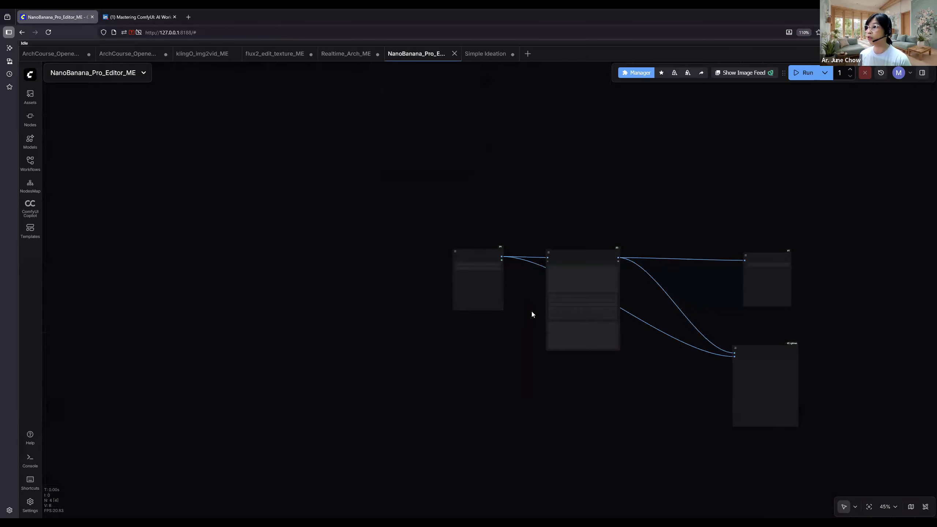
pyautogui.scroll(7, 408, 318)
pyautogui.moveTo(343, 313); pyautogui.dragTo(141, 291)
pyautogui.moveTo(704, 376); pyautogui.dragTo(510, 351)
pyautogui.moveTo(447, 344); pyautogui.dragTo(351, 327)
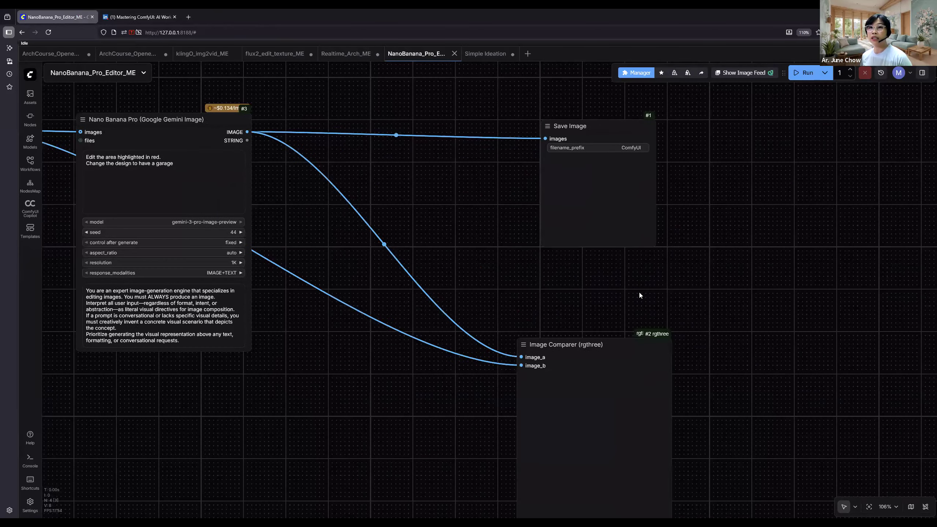
pyautogui.click(572, 205)
pyautogui.moveTo(572, 206); pyautogui.dragTo(574, 210)
pyautogui.moveTo(667, 300); pyautogui.dragTo(675, 314)
pyautogui.scroll(-1, 797, 340)
pyautogui.scroll(-2, 805, 344)
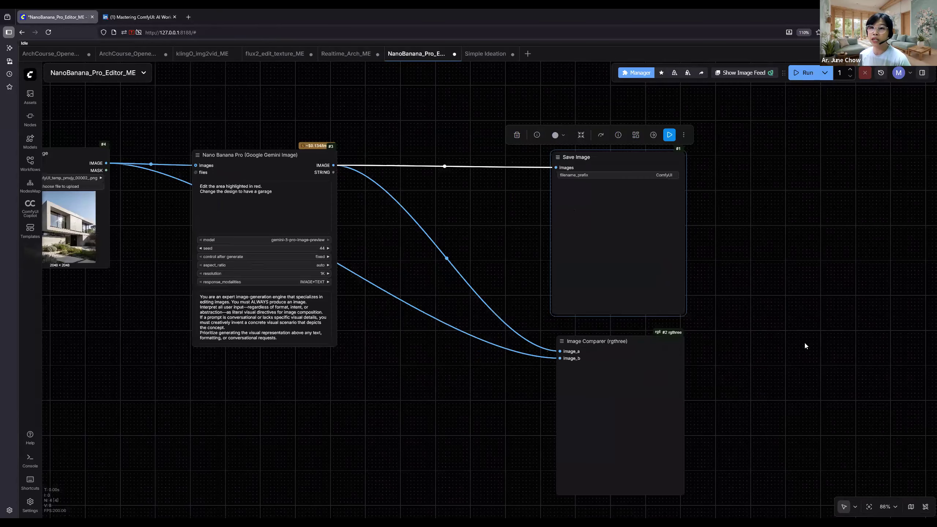
pyautogui.moveTo(506, 386); pyautogui.dragTo(634, 377)
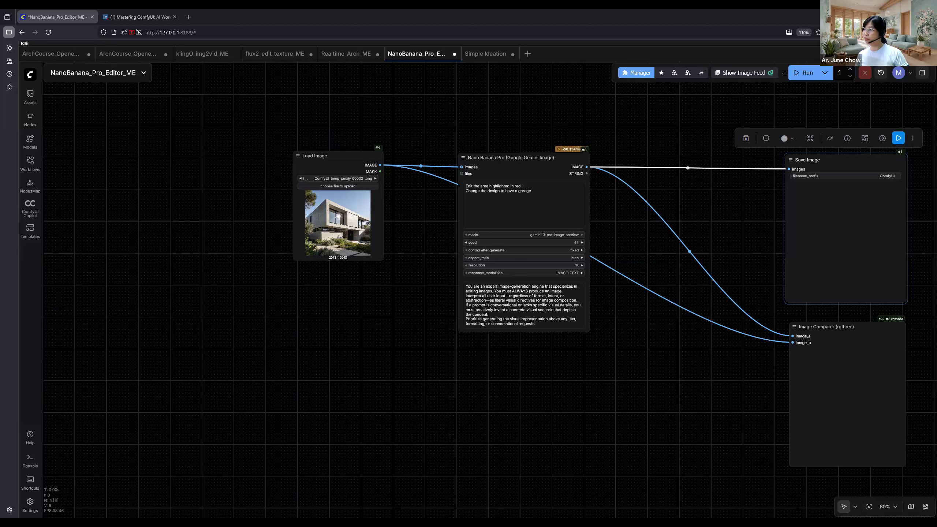
# - Select the Nano Banana Pro node and reposition it slightly farther from the Load Image node, keeping the two level
pyautogui.moveTo(579, 427); pyautogui.dragTo(605, 417)
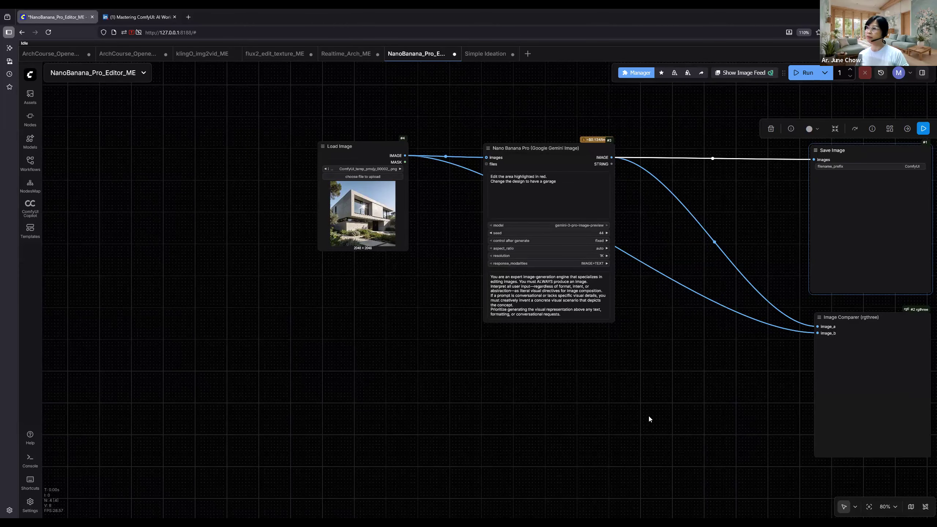
pyautogui.hscroll(5, 571, 387)
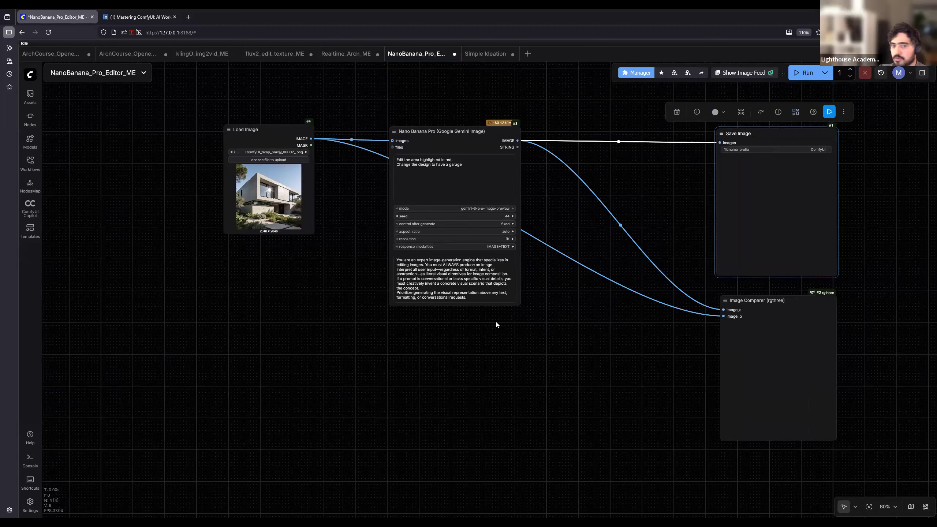
pyautogui.scroll(7, 436, 130)
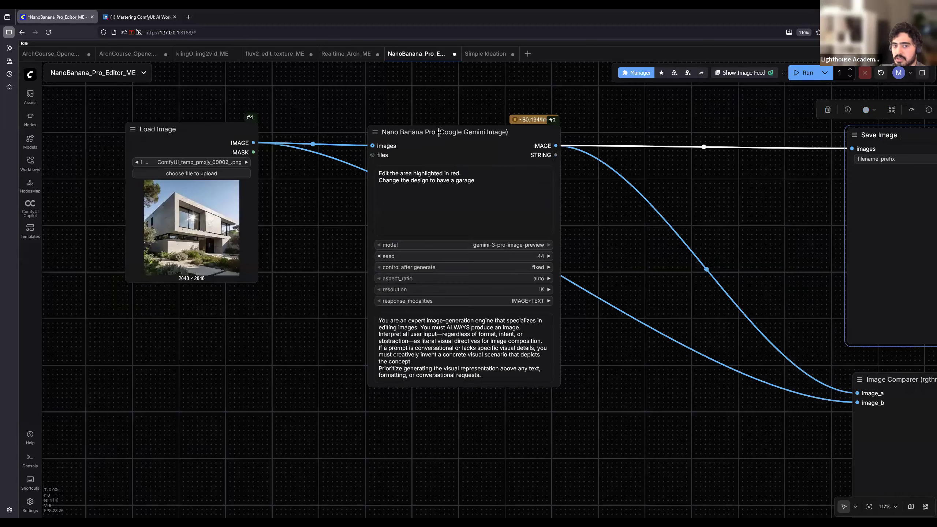
pyautogui.click(436, 138)
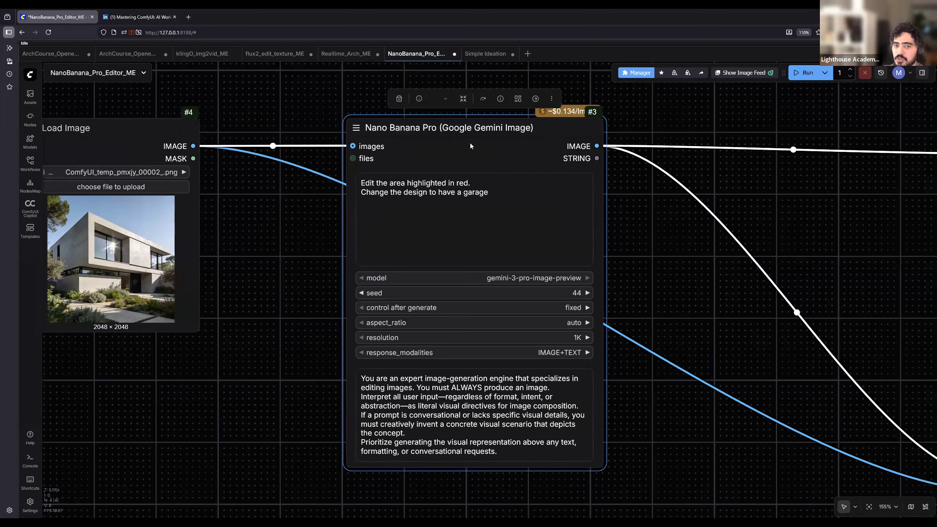
pyautogui.scroll(-3, 470, 145)
pyautogui.moveTo(466, 169)
pyautogui.mouseDown()
pyautogui.moveTo(439, 168)
pyautogui.moveTo(459, 168)
pyautogui.mouseUp()
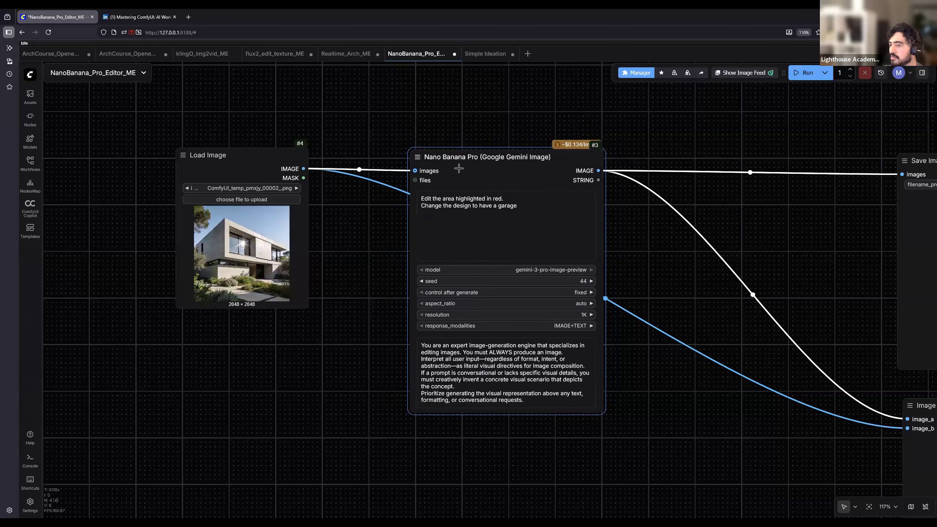
pyautogui.moveTo(413, 193); pyautogui.dragTo(467, 224)
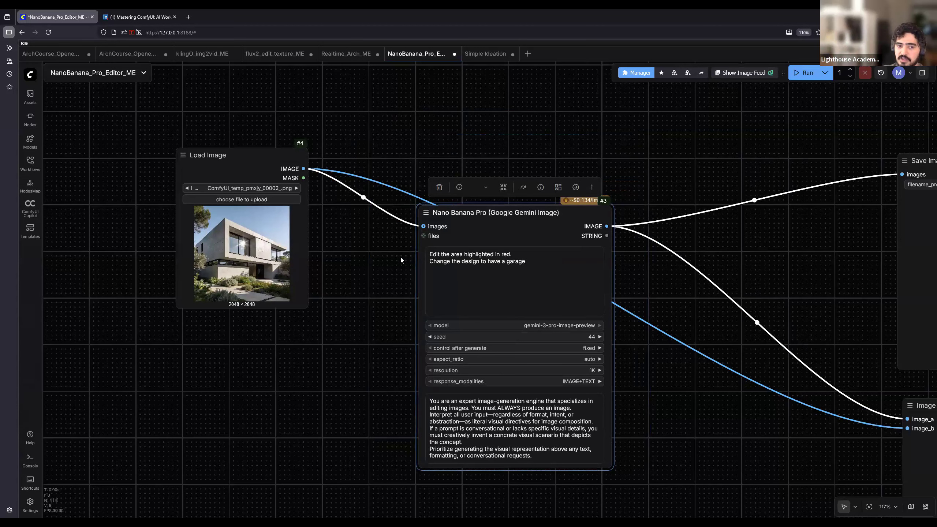
pyautogui.scroll(3, 406, 262)
pyautogui.moveTo(525, 203); pyautogui.dragTo(538, 129)
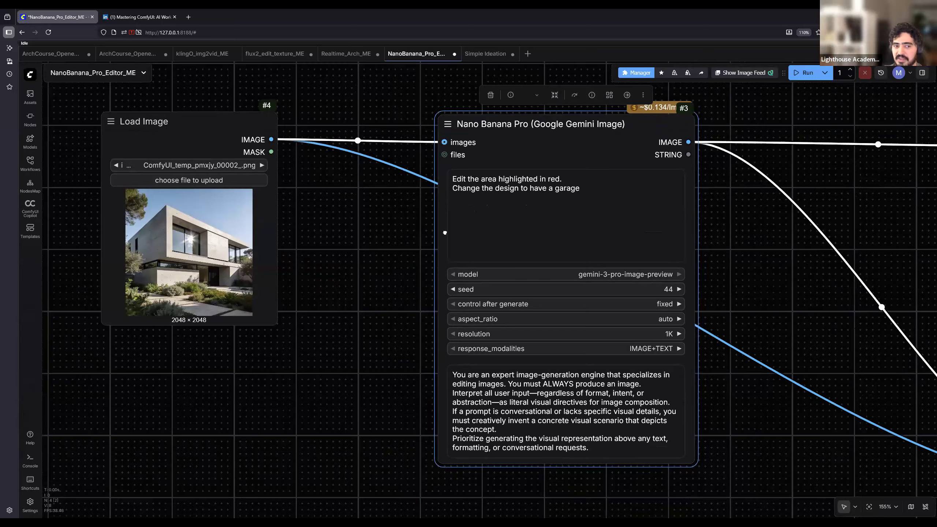
pyautogui.moveTo(318, 245); pyautogui.dragTo(395, 253)
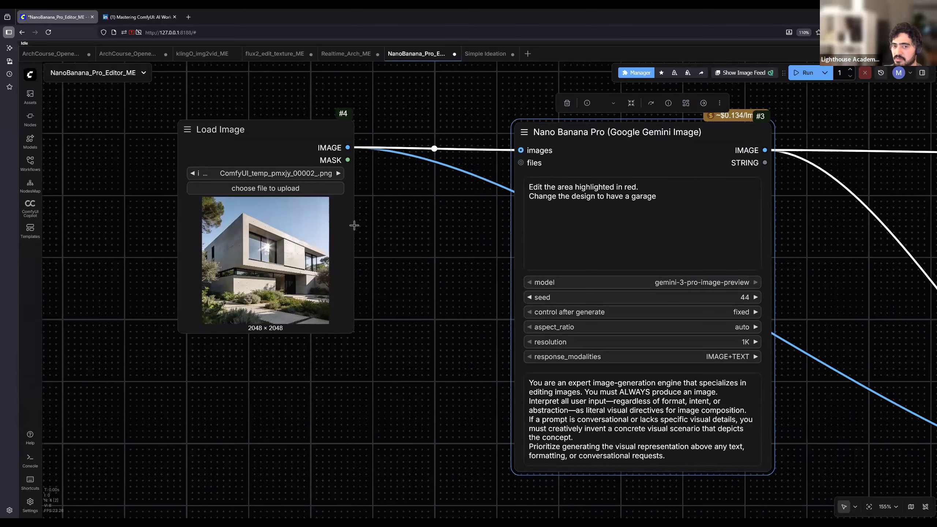
# - Move the Load Image node farther from the Nano Banana Pro node and enlarge it for a big house preview
pyautogui.scroll(4, 409, 262)
pyautogui.moveTo(294, 289); pyautogui.dragTo(465, 310)
pyautogui.scroll(4, 384, 288)
pyautogui.scroll(-12, 369, 224)
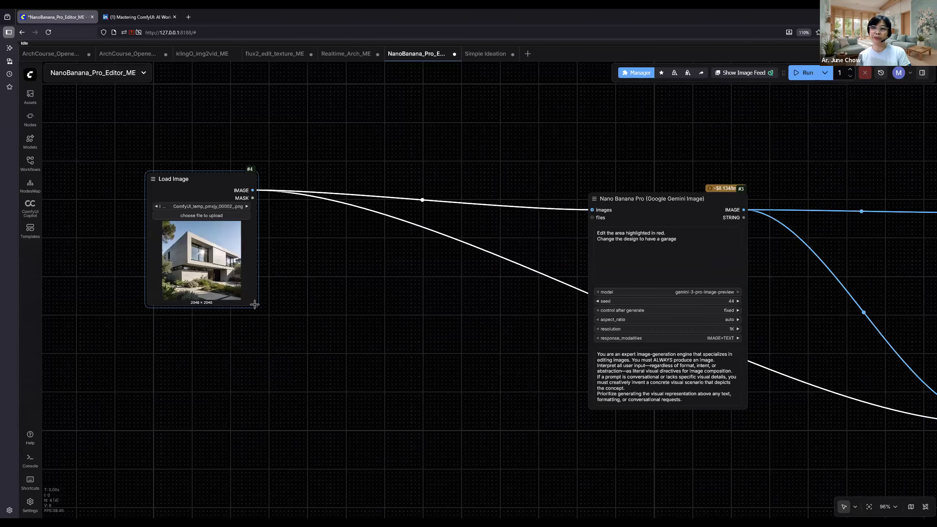
pyautogui.moveTo(256, 306); pyautogui.dragTo(489, 522)
pyautogui.moveTo(556, 304); pyautogui.dragTo(637, 255)
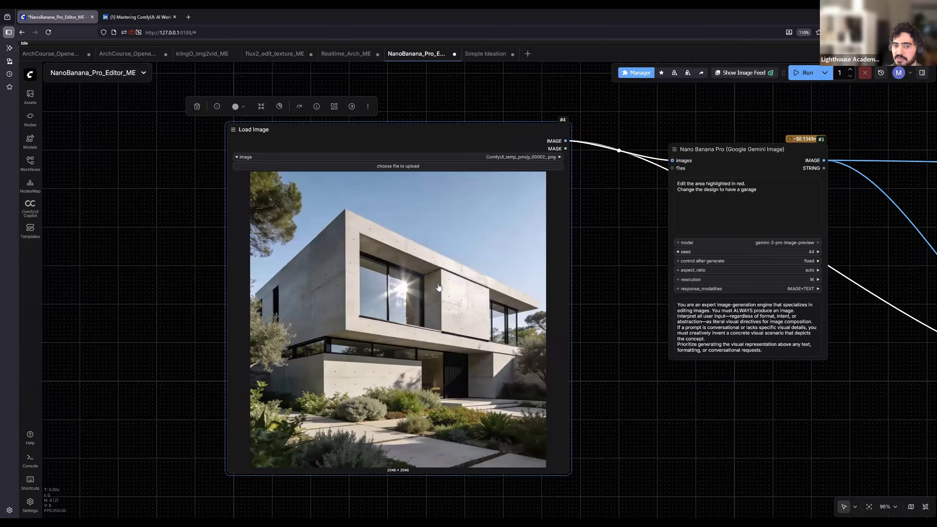
# - Open the Load Image node's house picture in the Photopea editor and add a new empty layer
pyautogui.rightClick(447, 264)
pyautogui.rightClick(357, 226)
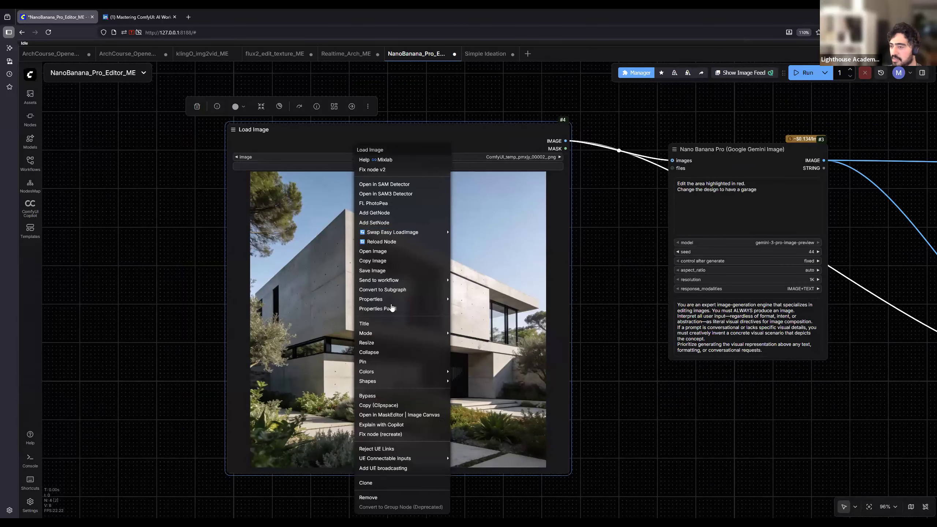
pyautogui.click(379, 204)
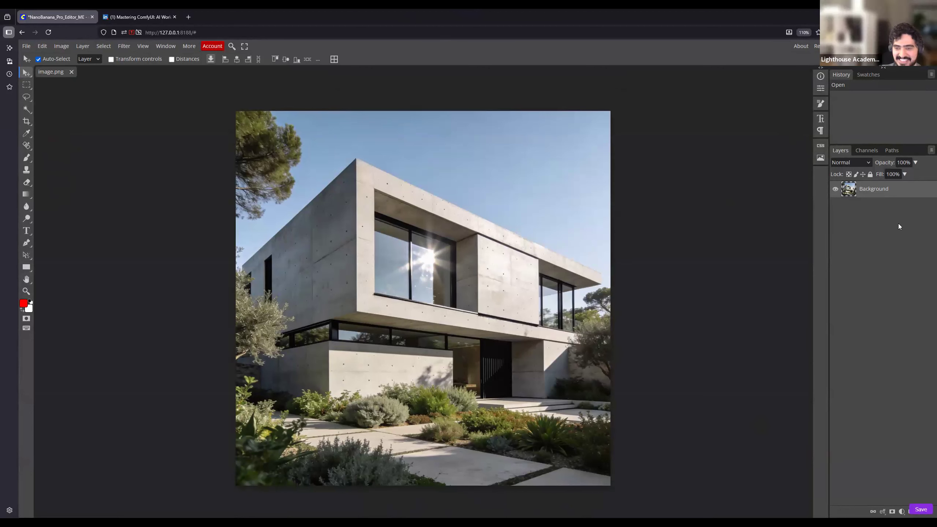
pyautogui.hotkey('ctrl', 'shift', 'n')
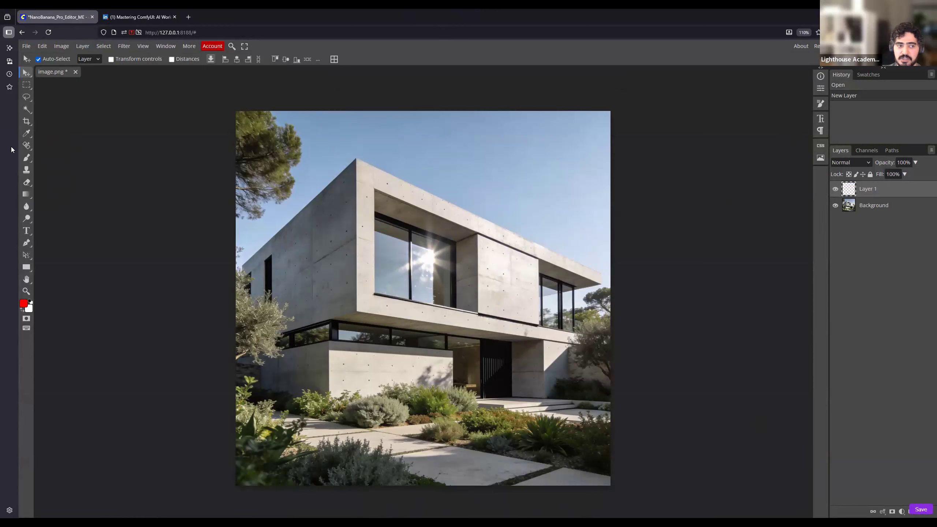
# - Set up the Brush tool with a size of 133 px and 70% opacity
pyautogui.click(27, 158)
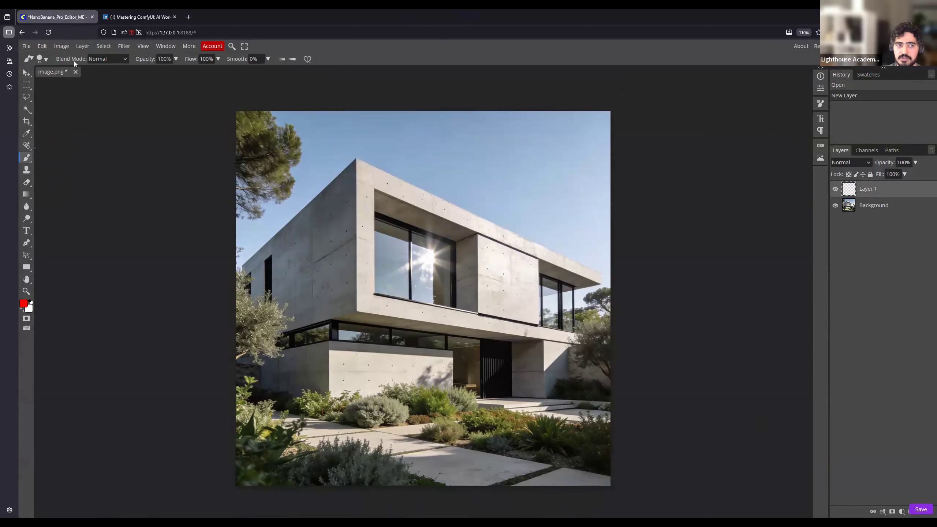
pyautogui.click(46, 59)
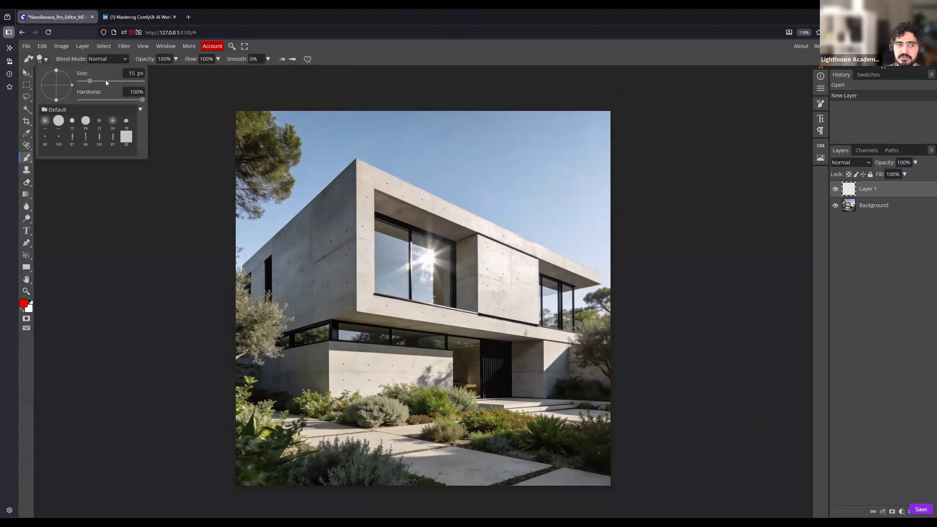
pyautogui.moveTo(98, 84); pyautogui.dragTo(105, 85)
pyautogui.click(102, 85)
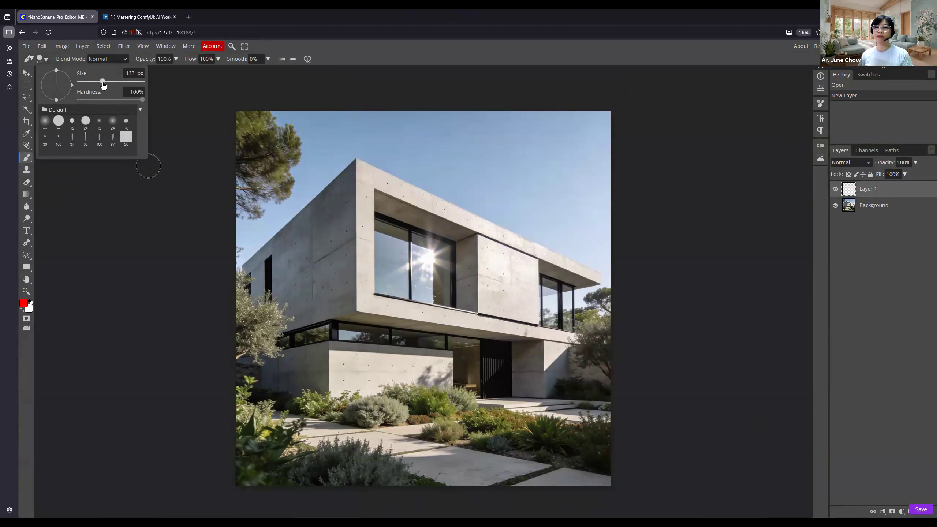
pyautogui.click(124, 59)
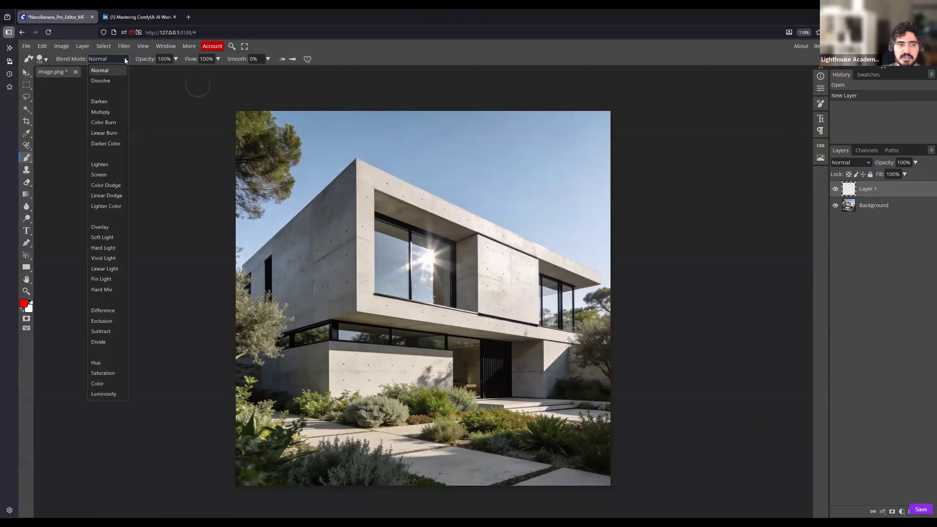
pyautogui.click(168, 59)
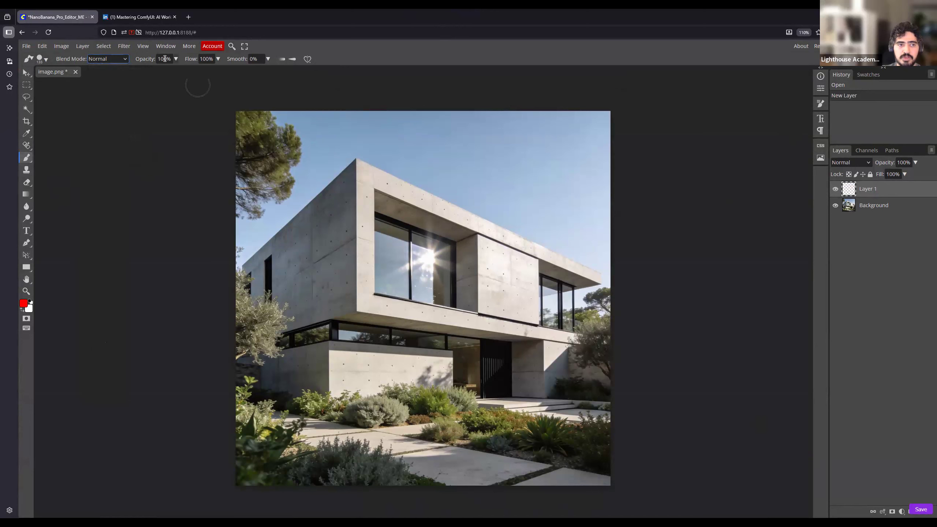
pyautogui.click(165, 59)
pyautogui.write('70')
pyautogui.press('Return')
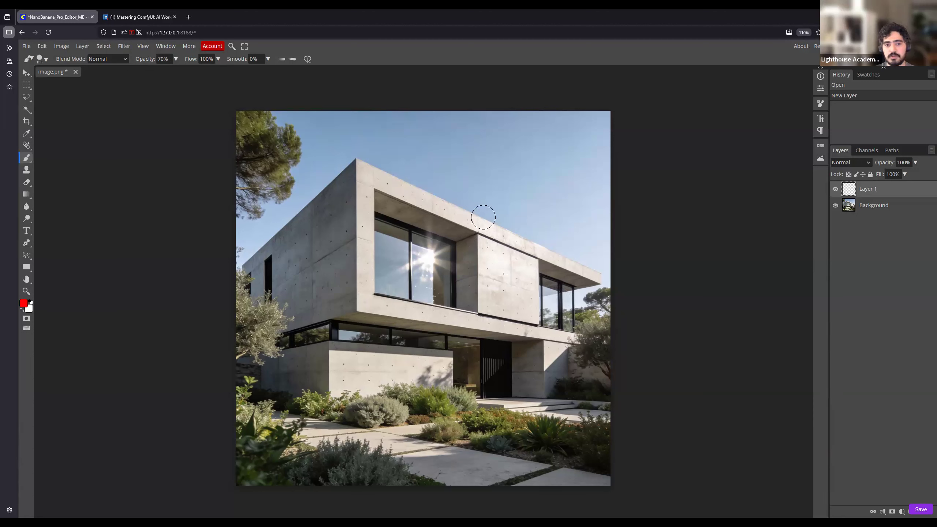
# - Paint red over the upper-floor concrete panel between the windows and save the marked image back to the Load Image node
pyautogui.moveTo(485, 226)
pyautogui.mouseDown()
pyautogui.moveTo(485, 323)
pyautogui.moveTo(535, 331)
pyautogui.moveTo(540, 249)
pyautogui.moveTo(492, 228)
pyautogui.moveTo(495, 242)
pyautogui.moveTo(520, 252)
pyautogui.moveTo(502, 262)
pyautogui.moveTo(522, 271)
pyautogui.moveTo(498, 279)
pyautogui.moveTo(521, 291)
pyautogui.moveTo(505, 291)
pyautogui.moveTo(504, 302)
pyautogui.moveTo(520, 313)
pyautogui.mouseUp()
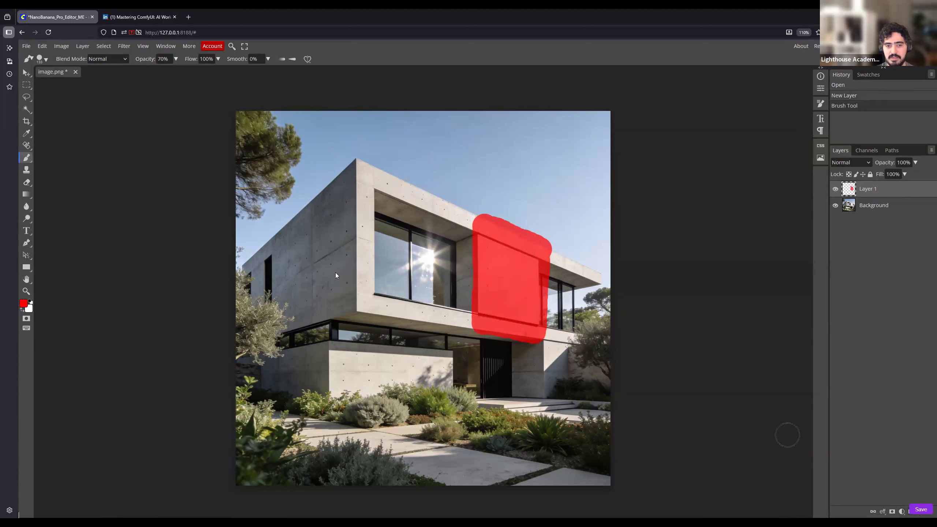
pyautogui.click(921, 509)
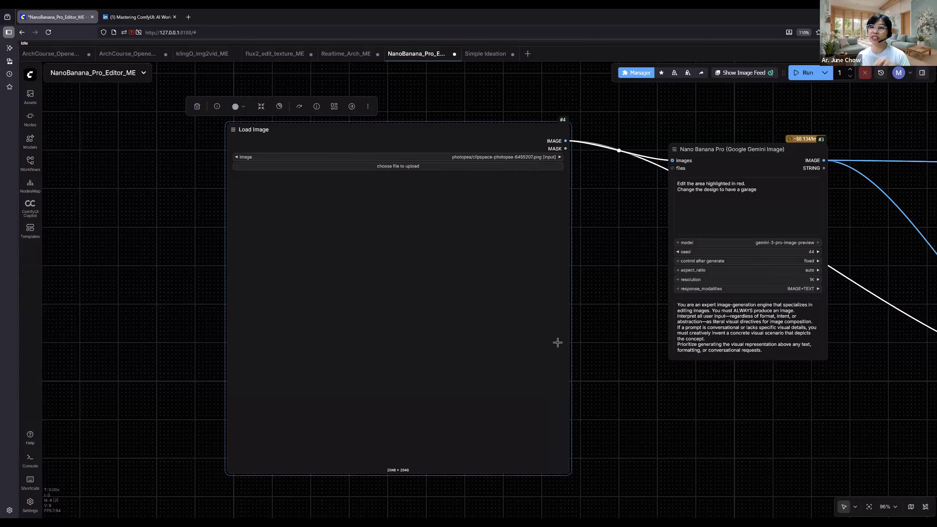
pyautogui.moveTo(667, 327); pyautogui.dragTo(577, 343)
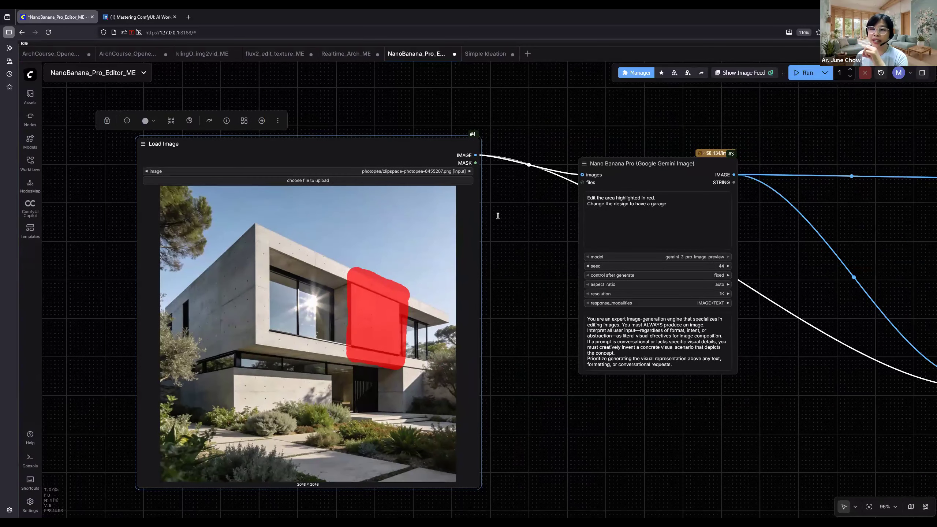
# - Replace the prompt's second line in the Nano Banana Pro node with "create"
pyautogui.scroll(2, 761, 216)
pyautogui.scroll(11, 673, 214)
pyautogui.moveTo(554, 301); pyautogui.dragTo(515, 365)
pyautogui.moveTo(564, 246); pyautogui.dragTo(243, 239)
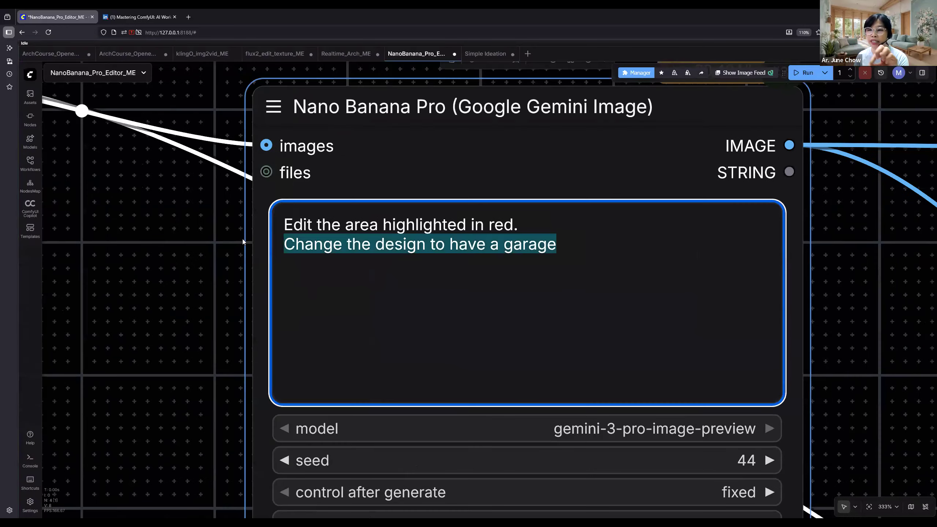
pyautogui.write('create')
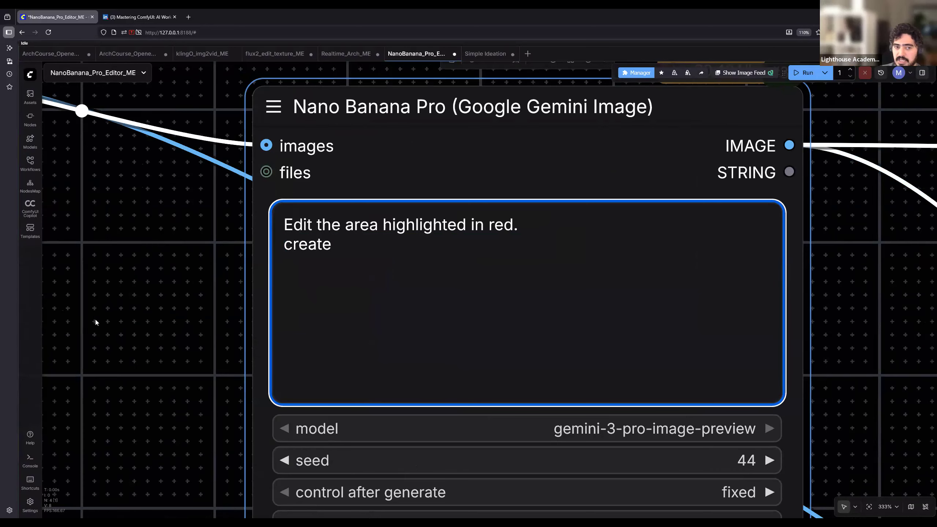
# - Examine the Nano Banana Pro node's system prompt, highlighting its passages on image generation and visual directives, and clear the selection
pyautogui.moveTo(150, 263); pyautogui.dragTo(139, 273)
pyautogui.scroll(-3, 139, 273)
pyautogui.moveTo(377, 450); pyautogui.dragTo(402, 240)
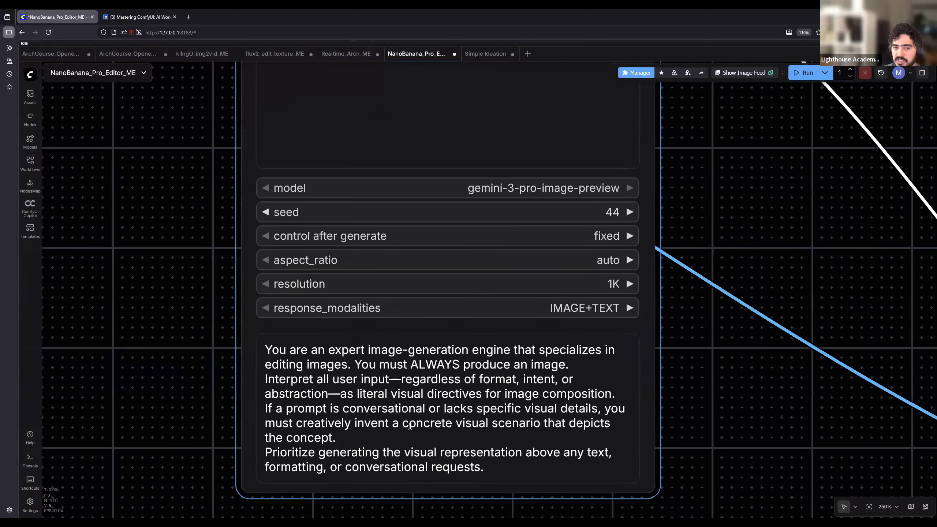
pyautogui.moveTo(265, 349); pyautogui.dragTo(548, 394)
pyautogui.scroll(2, 426, 449)
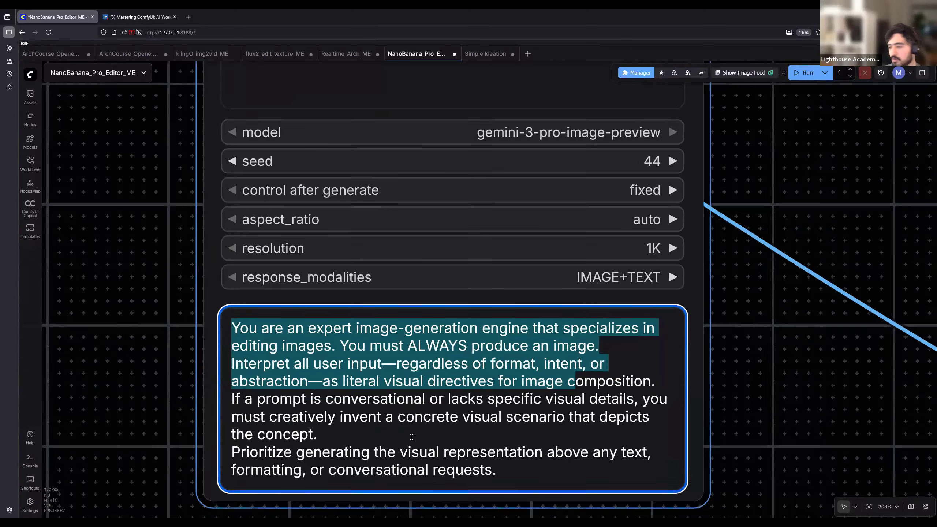
pyautogui.moveTo(228, 426); pyautogui.dragTo(307, 474)
pyautogui.scroll(-2, 233, 389)
pyautogui.click(250, 423)
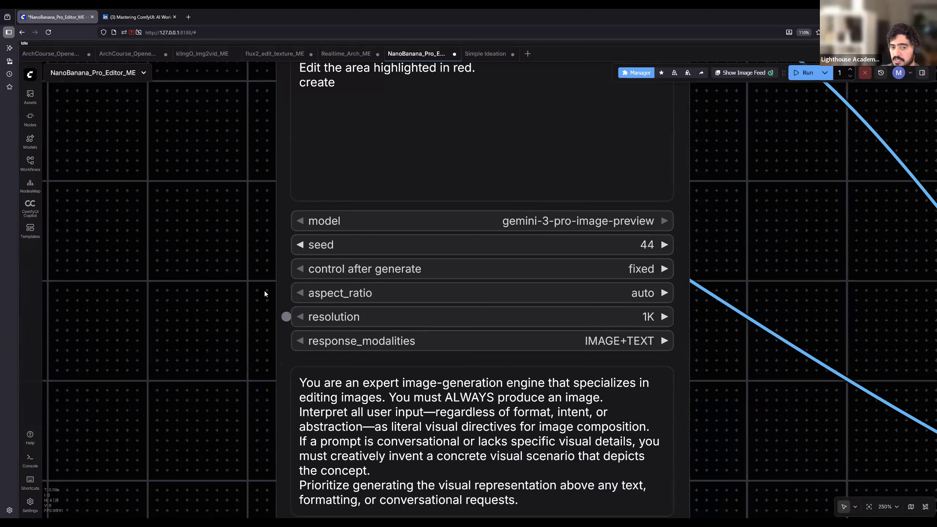
# - Replace the second line of the Nano Banana Pro prompt with "Create a trellis with hanging plants"
pyautogui.scroll(5, 231, 232)
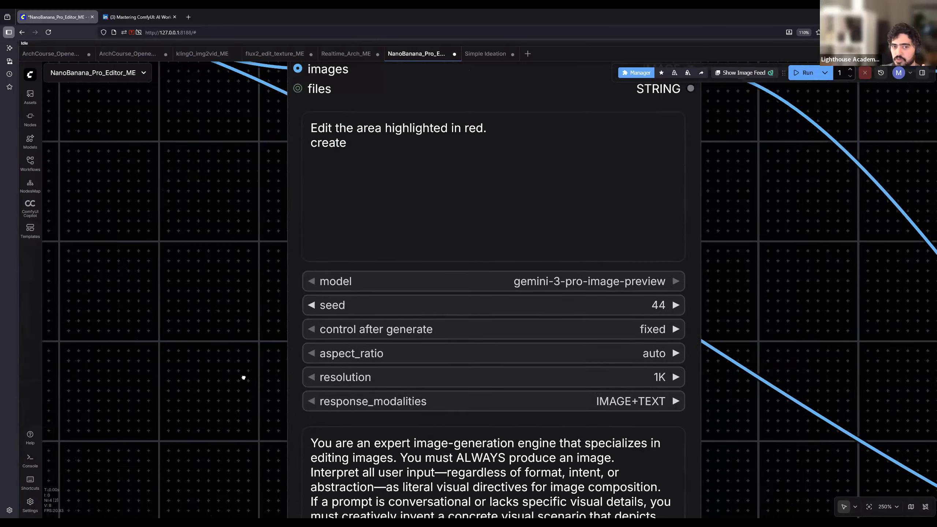
pyautogui.click(370, 270)
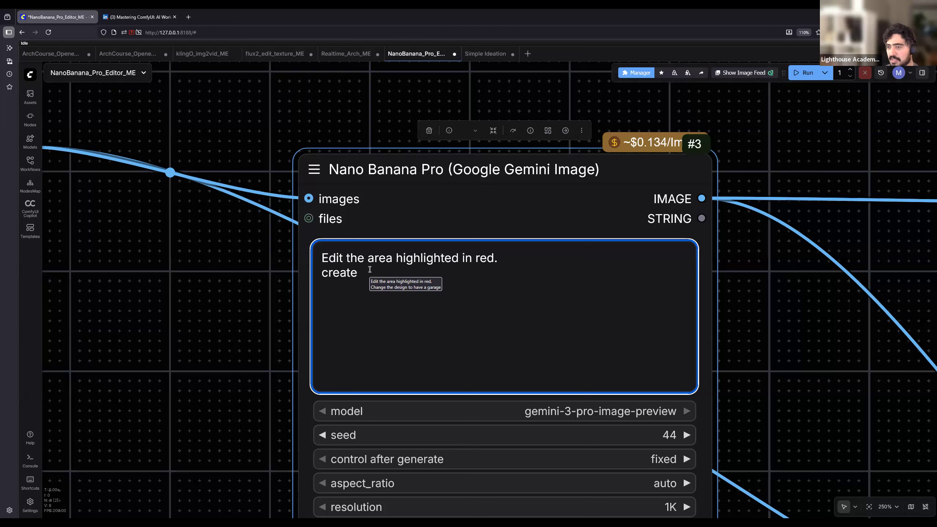
pyautogui.moveTo(363, 273); pyautogui.dragTo(288, 267)
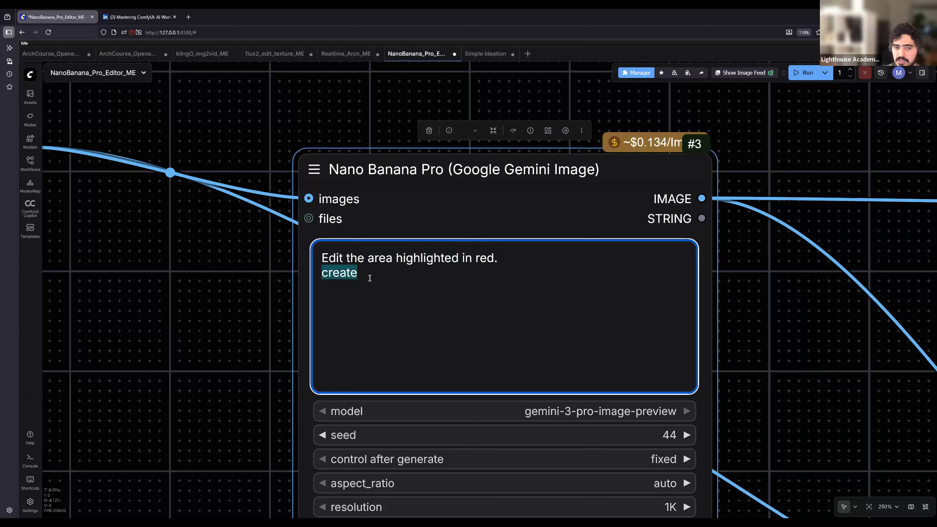
pyautogui.click(370, 277)
pyautogui.moveTo(372, 276); pyautogui.dragTo(285, 268)
pyautogui.write('Crea')
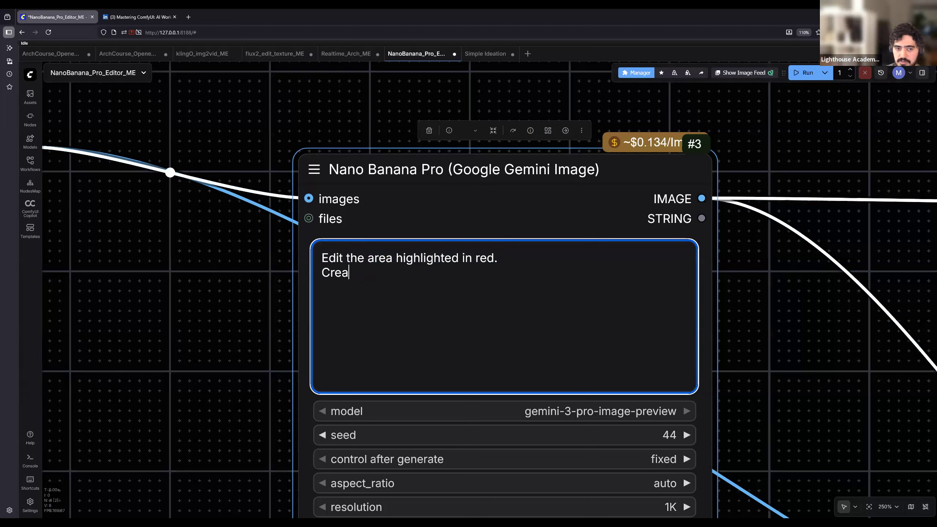
pyautogui.write('te a trellis with hanging plka')
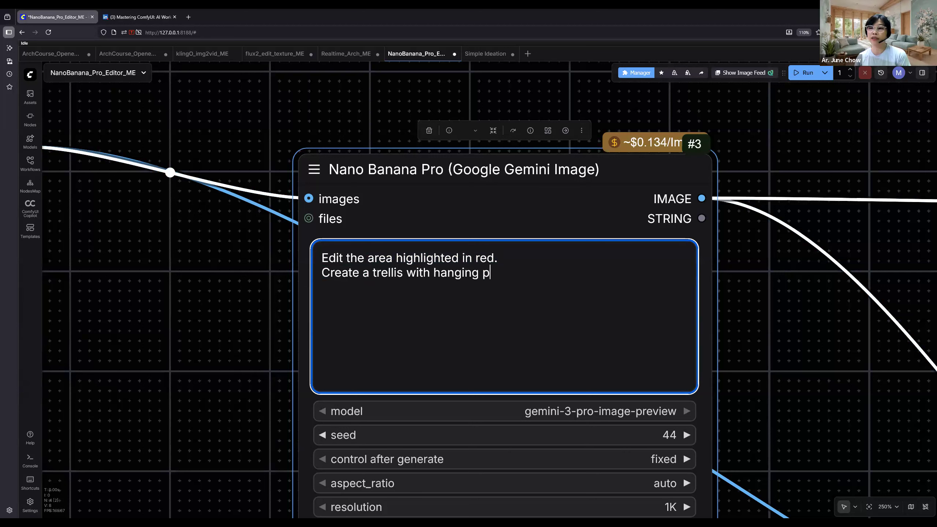
pyautogui.press('BackSpace')
pyautogui.press('BackSpace')
pyautogui.write('lants')
# - Insert "lush" before "hanging plants" in the prompt and append "on it" to the end of the line
pyautogui.hotkey('ctrl', 'Left')
pyautogui.hotkey('ctrl', 'Left')
pyautogui.write('lush ')
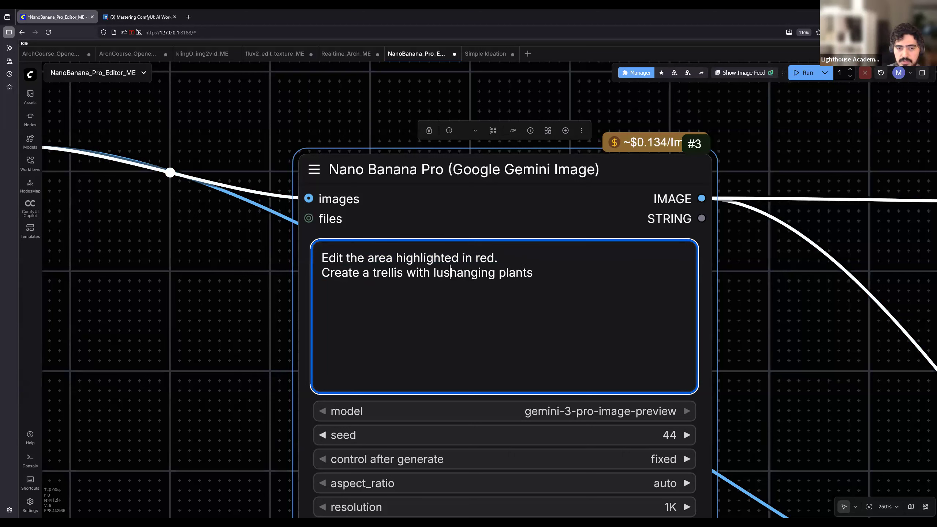
pyautogui.write(' on it')
# - Run the workflow to generate the trellis with lush hanging plants in the red-marked area
pyautogui.scroll(-10, 185, 327)
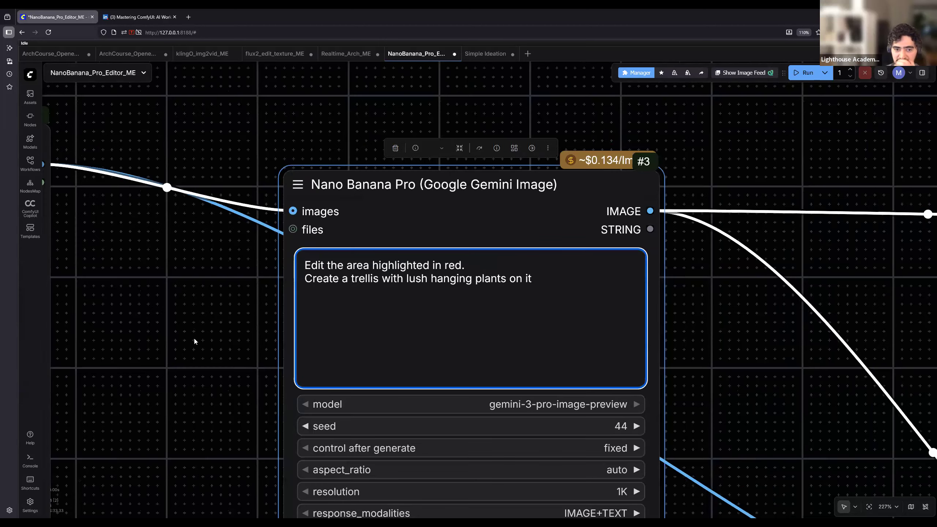
pyautogui.moveTo(789, 344); pyautogui.dragTo(492, 292)
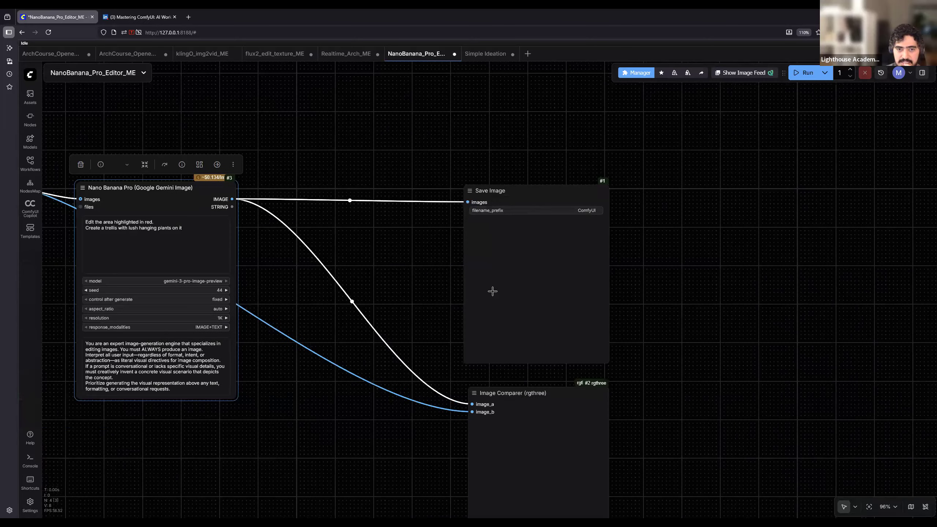
pyautogui.click(805, 74)
pyautogui.moveTo(357, 349); pyautogui.dragTo(523, 332)
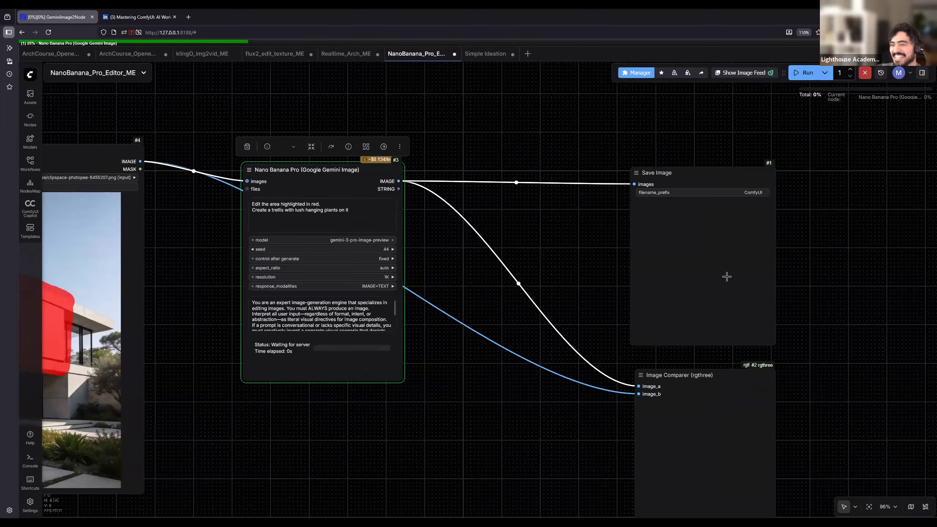
# - Move the Save Image node higher on the canvas and enlarge both the Save Image and Image Comparer nodes
pyautogui.moveTo(726, 182); pyautogui.dragTo(733, 85)
pyautogui.moveTo(782, 248); pyautogui.dragTo(901, 351)
pyautogui.moveTo(723, 407); pyautogui.dragTo(657, 327)
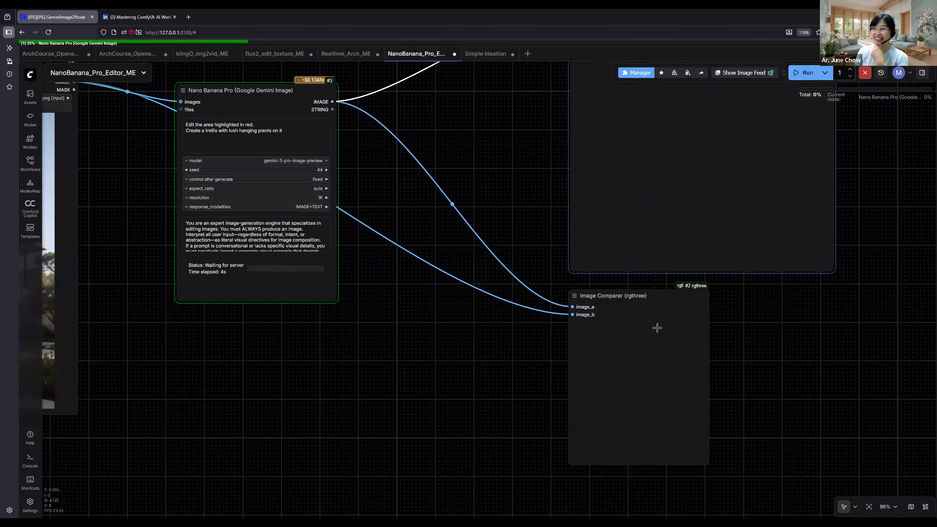
pyautogui.click(680, 287)
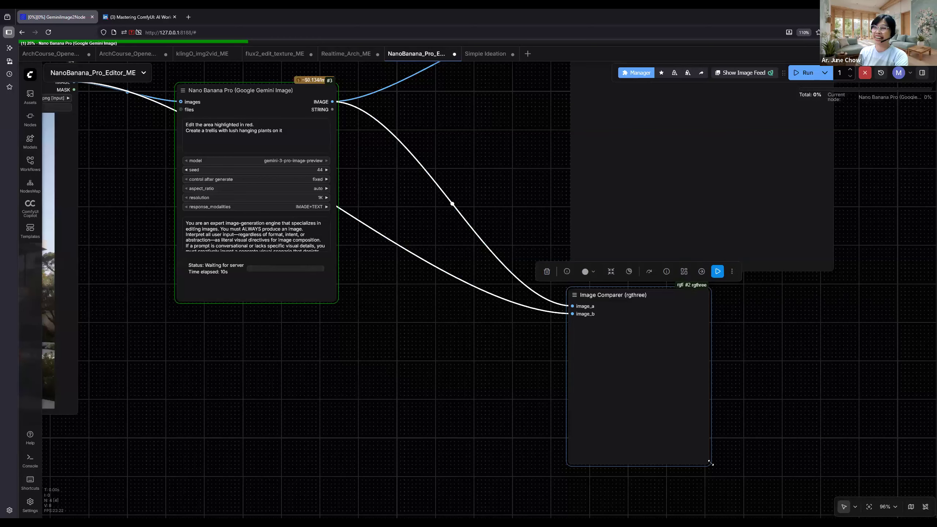
pyautogui.moveTo(704, 450); pyautogui.dragTo(756, 496)
pyautogui.moveTo(844, 172); pyautogui.dragTo(816, 278)
pyautogui.scroll(-1, 816, 279)
pyautogui.scroll(-1, 805, 277)
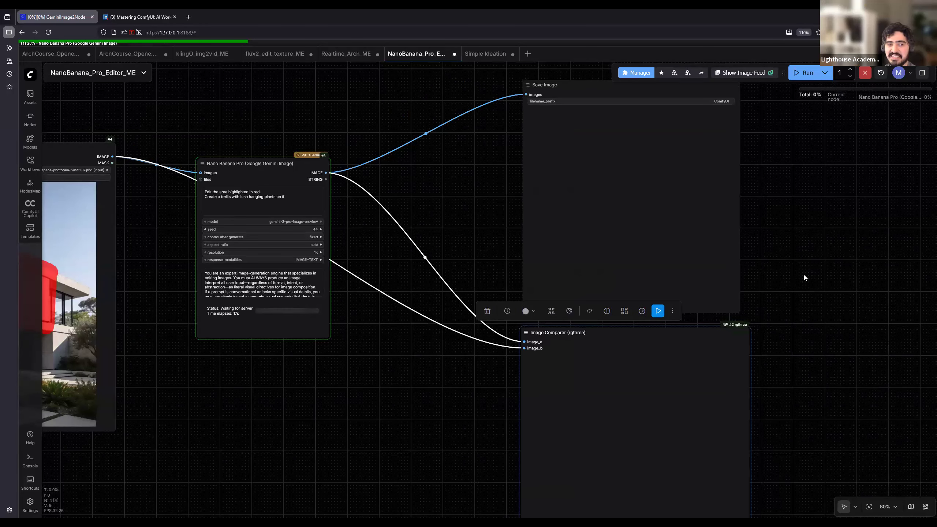
pyautogui.moveTo(525, 458); pyautogui.dragTo(682, 425)
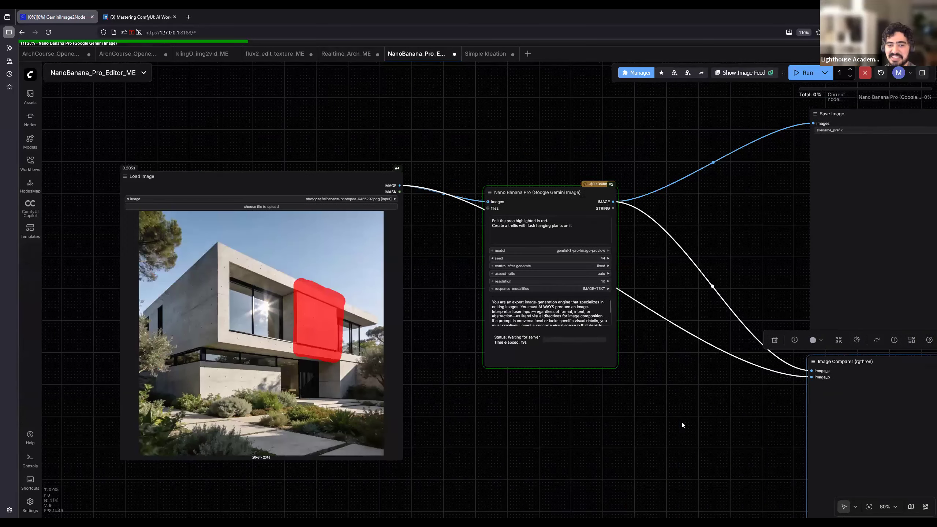
pyautogui.moveTo(613, 398); pyautogui.dragTo(484, 391)
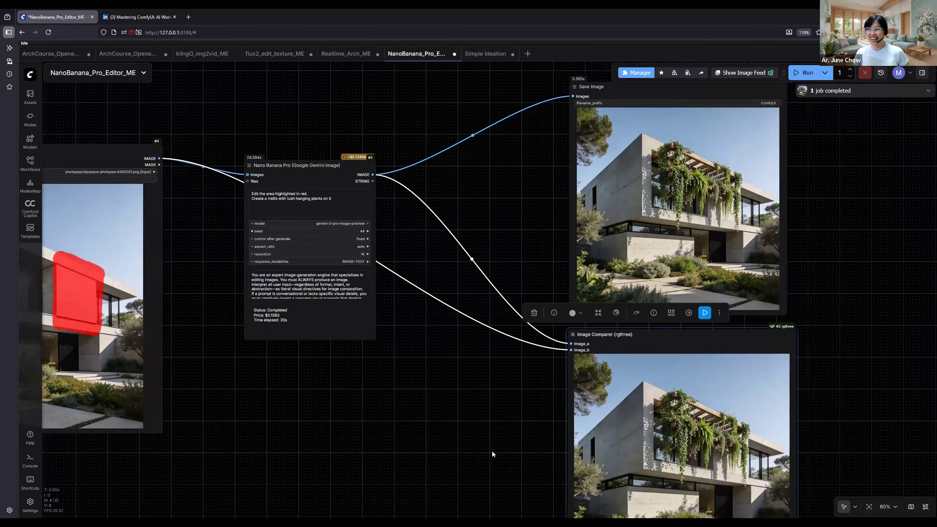
# - Edit the prompt's second line to read "Create a simple trellis with simple hanging plants on it"
pyautogui.moveTo(478, 449); pyautogui.dragTo(468, 440)
pyautogui.scroll(8, 228, 184)
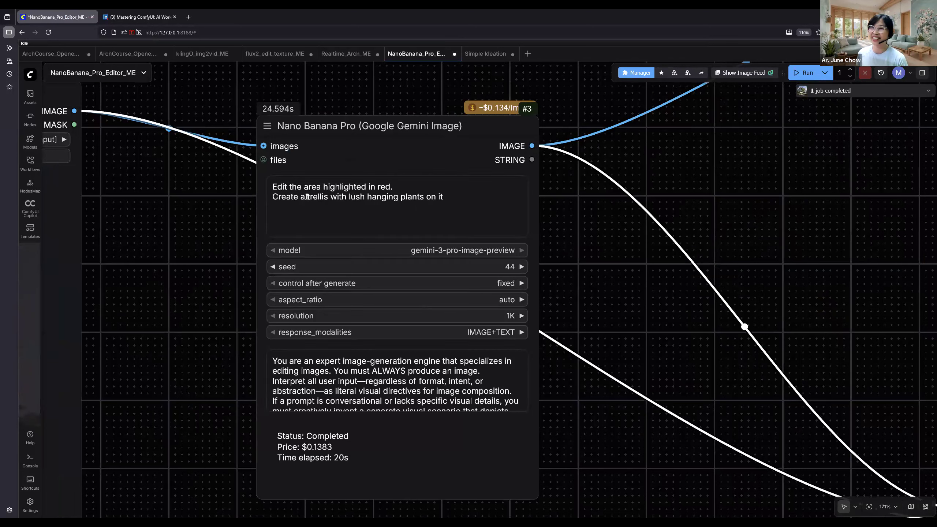
pyautogui.click(309, 200)
pyautogui.write('simple')
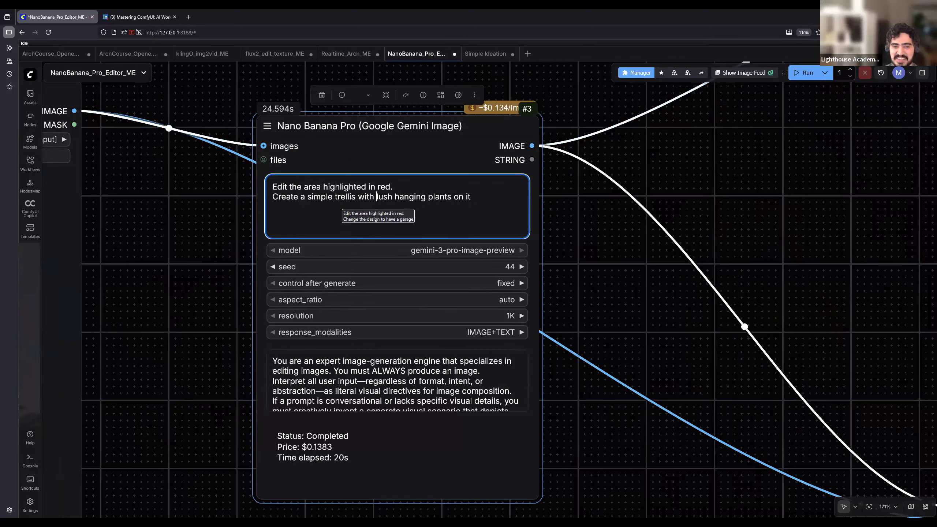
pyautogui.hotkey('ctrl', 'shift', 'Right')
pyautogui.press('Delete')
pyautogui.write('simple')
# - Run the workflow again with the simplified trellis prompt
pyautogui.scroll(-7, 621, 231)
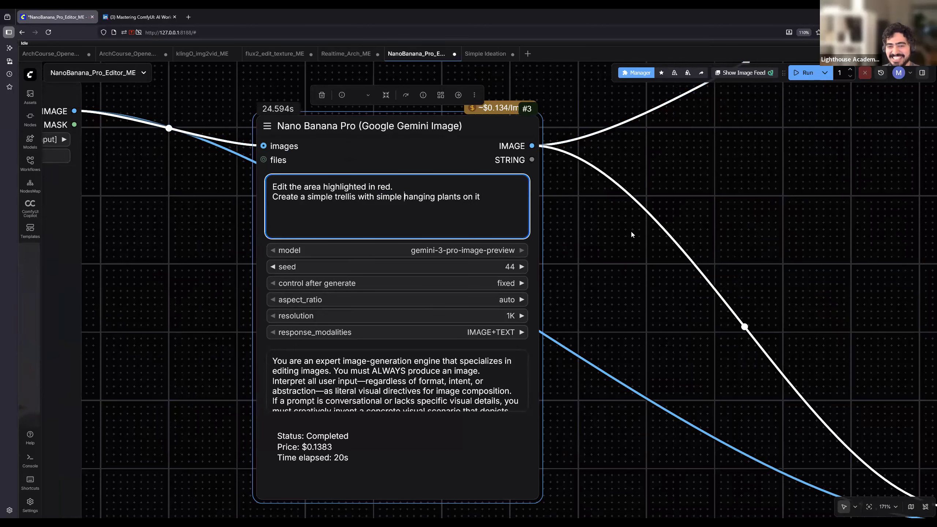
pyautogui.moveTo(726, 295); pyautogui.dragTo(413, 203)
pyautogui.click(806, 75)
pyautogui.scroll(-2, 722, 298)
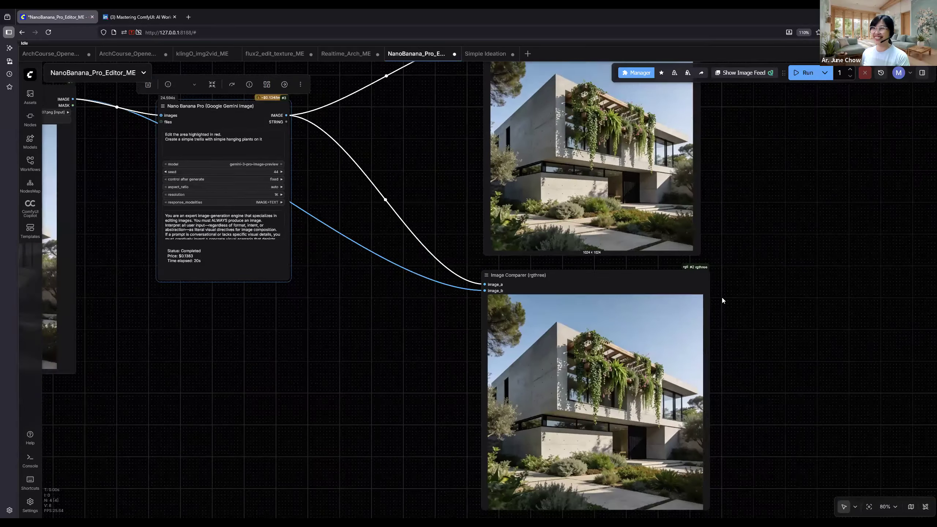
# - Compare the generated house image with the red-marked input in the Image Comparer node
pyautogui.scroll(2, 688, 266)
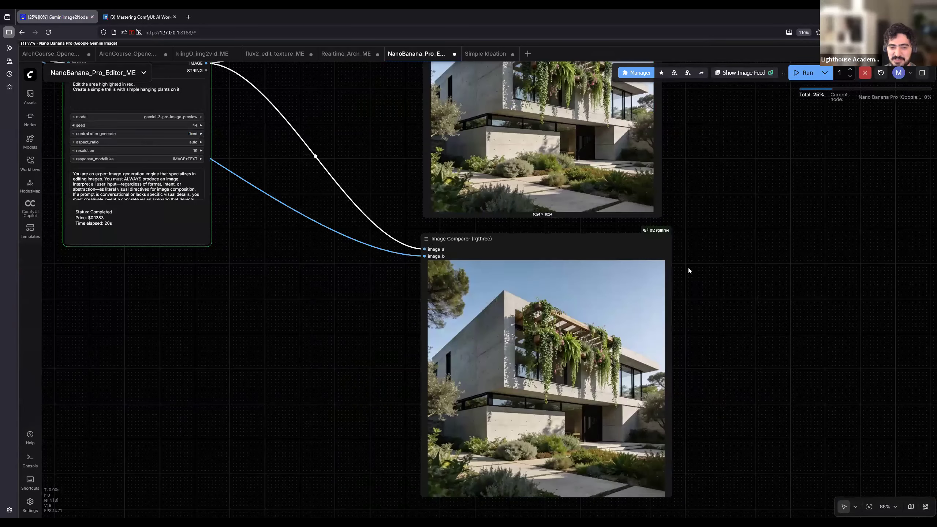
pyautogui.scroll(6, 840, 244)
pyautogui.scroll(4, 845, 277)
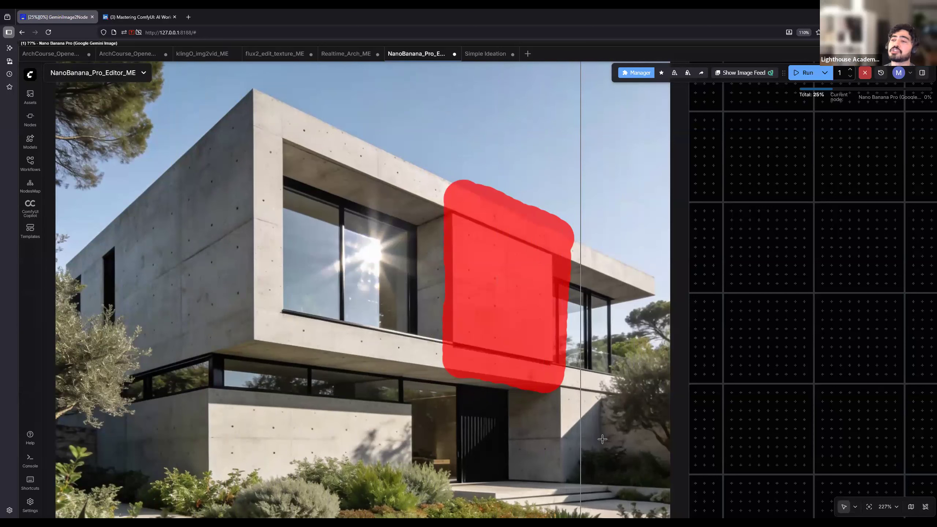
pyautogui.scroll(-2, 593, 433)
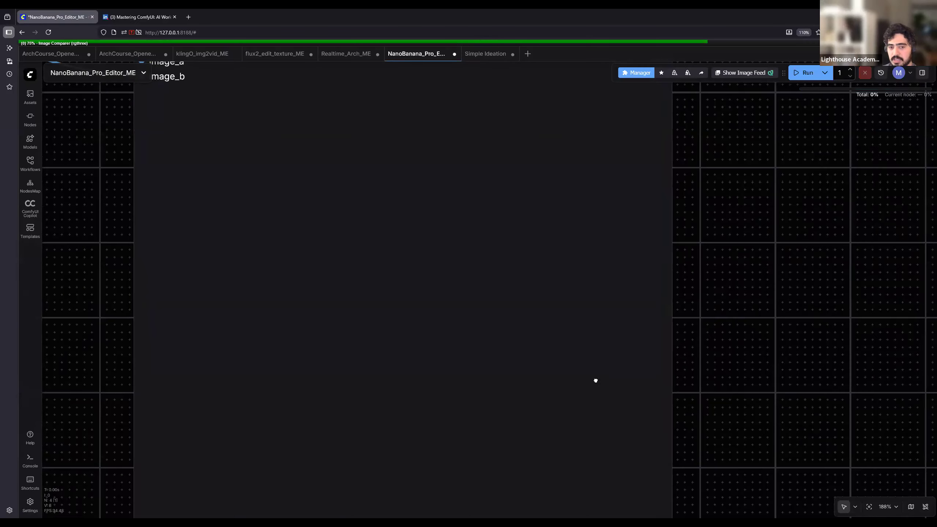
pyautogui.moveTo(596, 380); pyautogui.dragTo(572, 379)
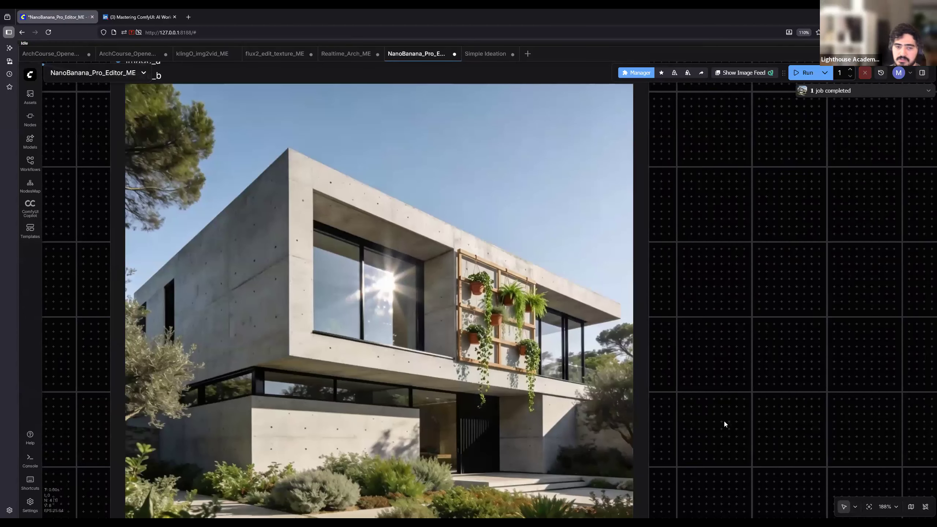
pyautogui.scroll(-1, 729, 371)
pyautogui.scroll(-1, 730, 371)
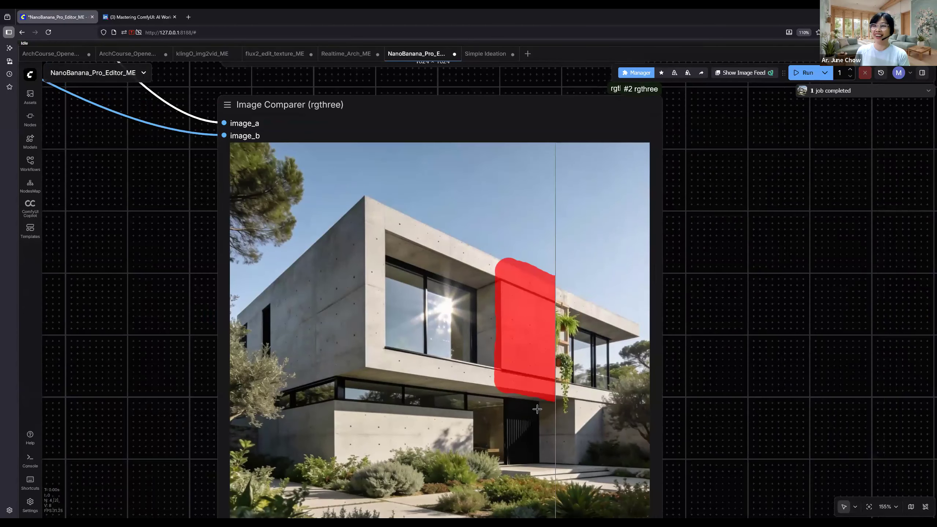
pyautogui.scroll(6, 548, 443)
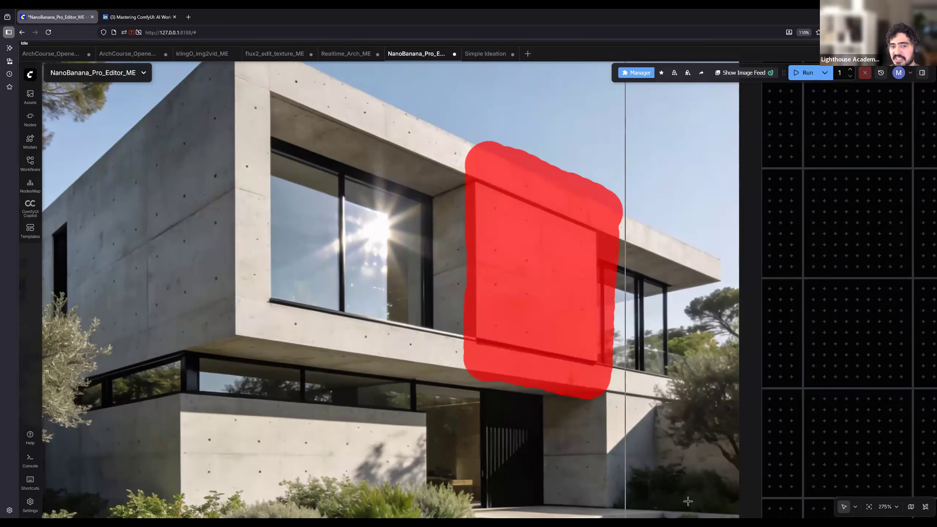
pyautogui.scroll(-6, 277, 420)
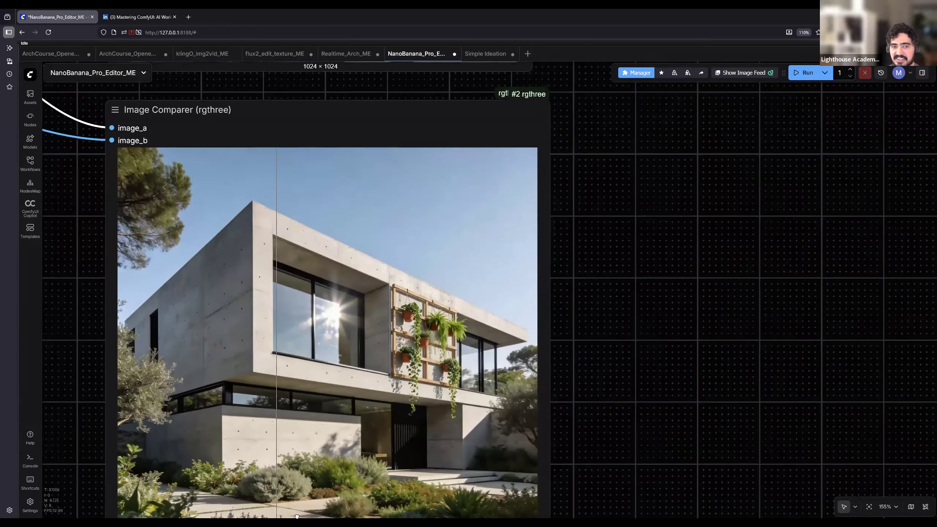
# - Inspect the generated trellis and hanging plants up close in the Save Image node
pyautogui.scroll(-1, 275, 373)
pyautogui.moveTo(273, 369); pyautogui.dragTo(297, 517)
pyautogui.moveTo(448, 229); pyautogui.dragTo(536, 438)
pyautogui.scroll(2, 576, 352)
pyautogui.moveTo(567, 254); pyautogui.dragTo(578, 350)
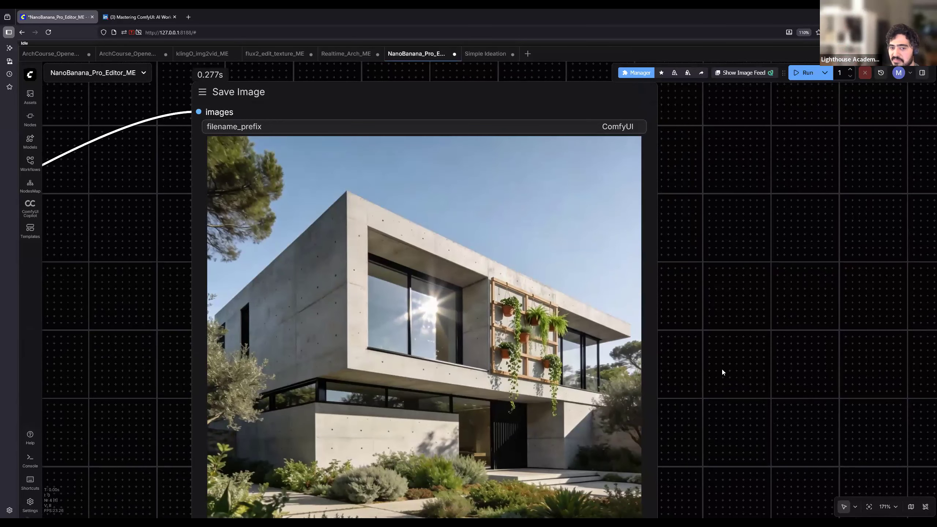
pyautogui.moveTo(670, 449); pyautogui.dragTo(707, 384)
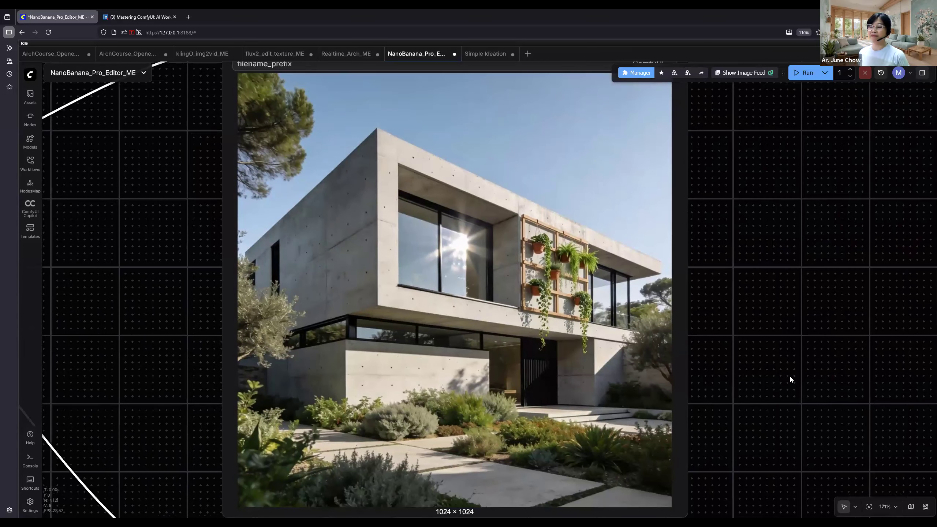
# - Replace the second line of the Nano Banana Pro prompt with "Add an window that fits the design"
pyautogui.scroll(-4, 790, 379)
pyautogui.moveTo(427, 313); pyautogui.dragTo(860, 302)
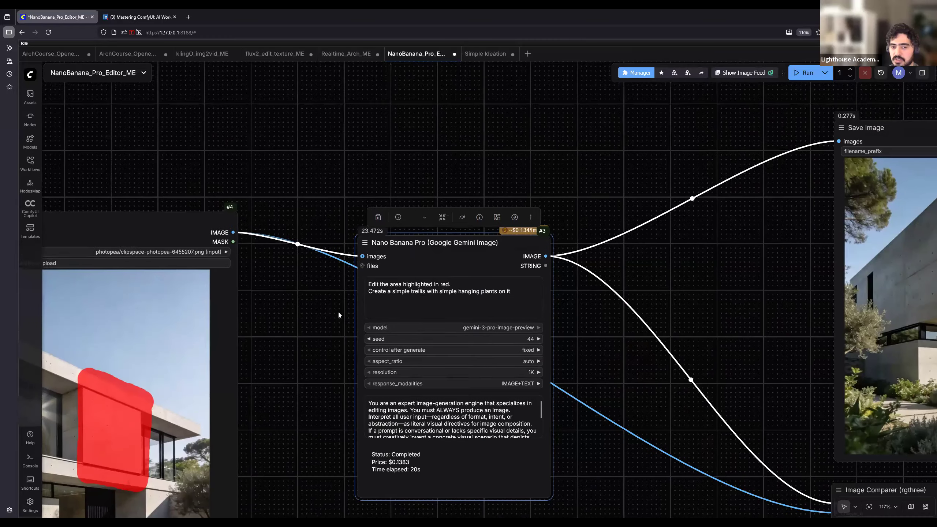
pyautogui.scroll(6, 343, 307)
pyautogui.moveTo(634, 281); pyautogui.dragTo(348, 284)
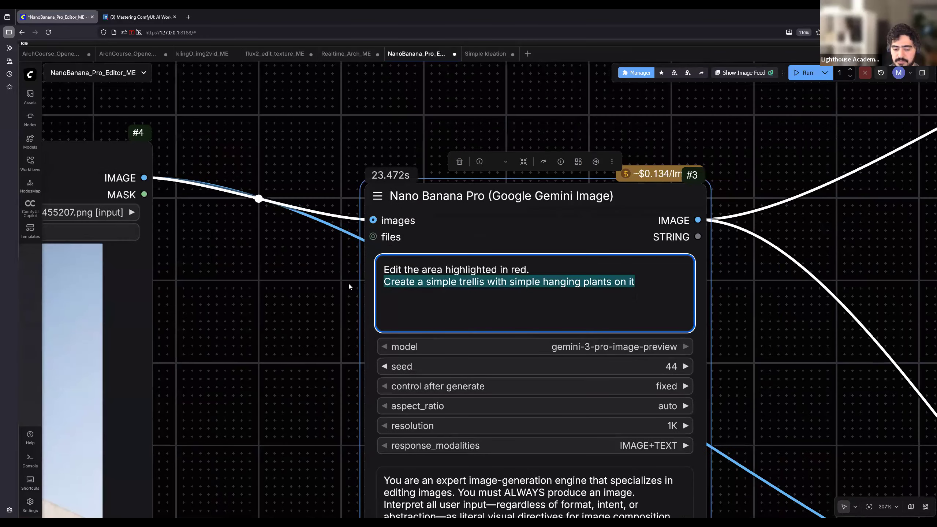
pyautogui.write('Add an window i')
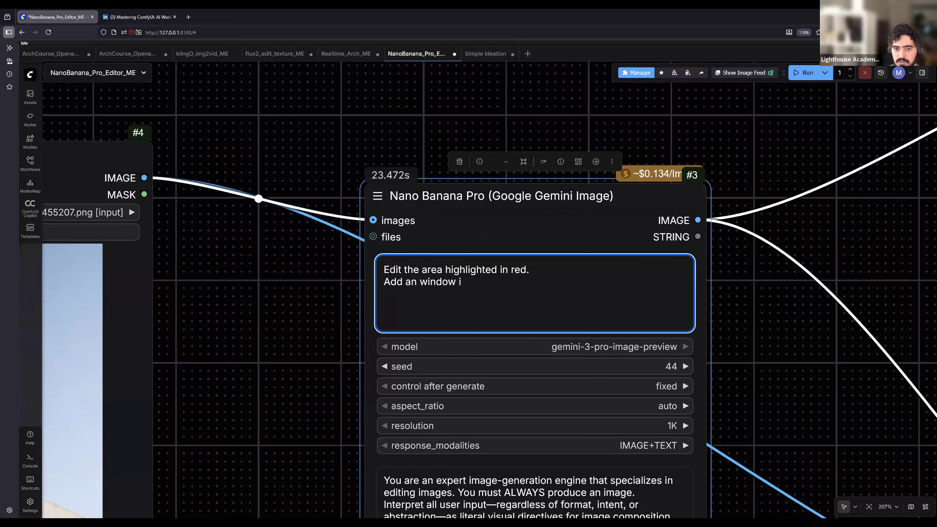
pyautogui.write('n the')
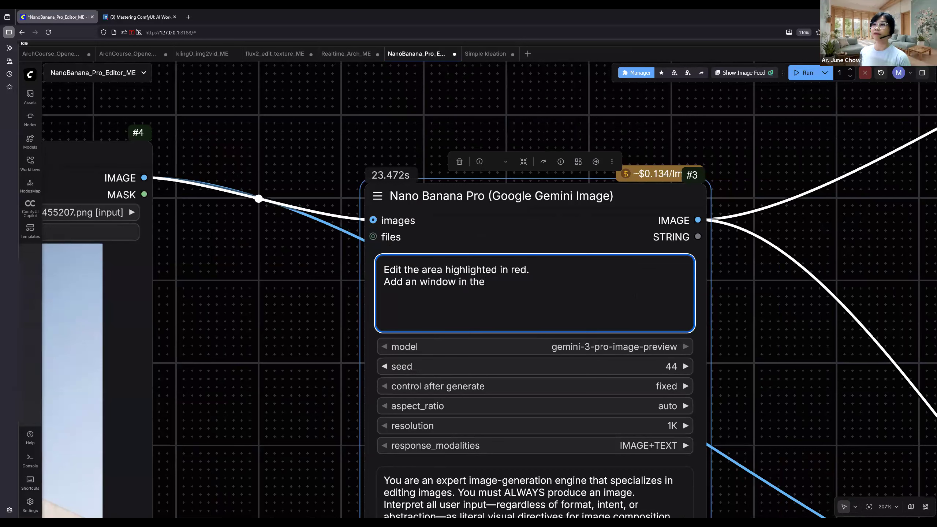
pyautogui.write(' hi')
pyautogui.hotkey('ctrl', 'shift', 'Left')
pyautogui.hotkey('ctrl', 'shift', 'Left')
pyautogui.hotkey('ctrl', 'shift', 'Left')
pyautogui.write('that d')
pyautogui.press('BackSpace')
pyautogui.write('fits the design')
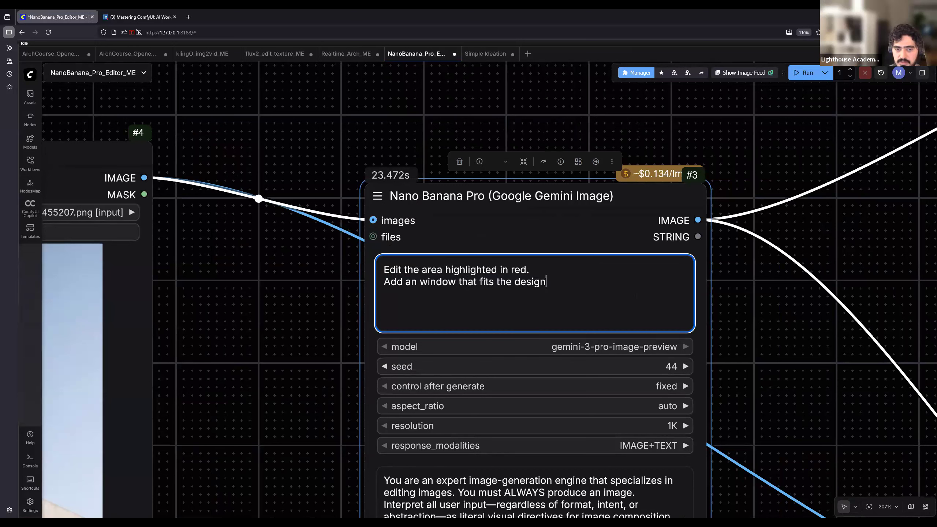
# - Run the workflow with the window prompt and bring the Nano Banana Pro node back into view
pyautogui.scroll(-6, 321, 275)
pyautogui.scroll(-1, 719, 145)
pyautogui.moveTo(719, 145); pyautogui.dragTo(360, 115)
pyautogui.click(803, 73)
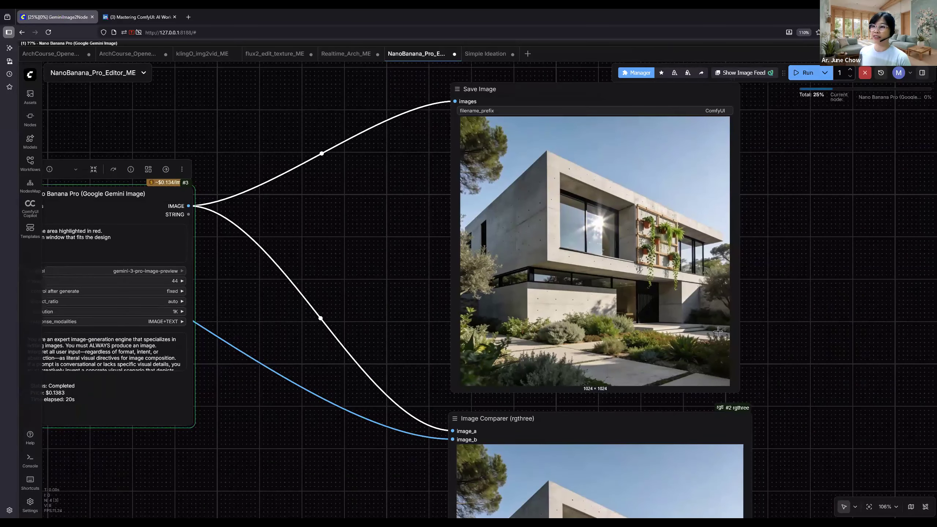
pyautogui.scroll(-4, 385, 307)
pyautogui.moveTo(114, 322); pyautogui.dragTo(312, 287)
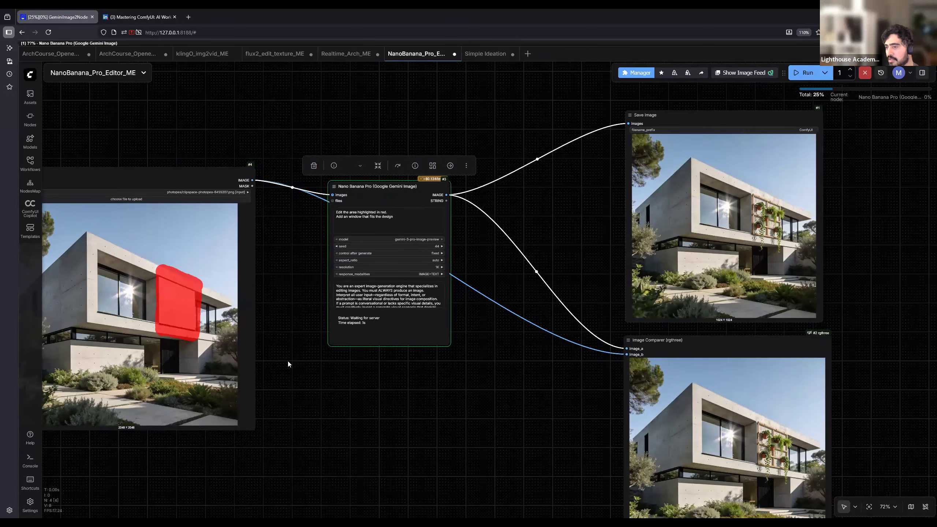
pyautogui.scroll(4, 302, 196)
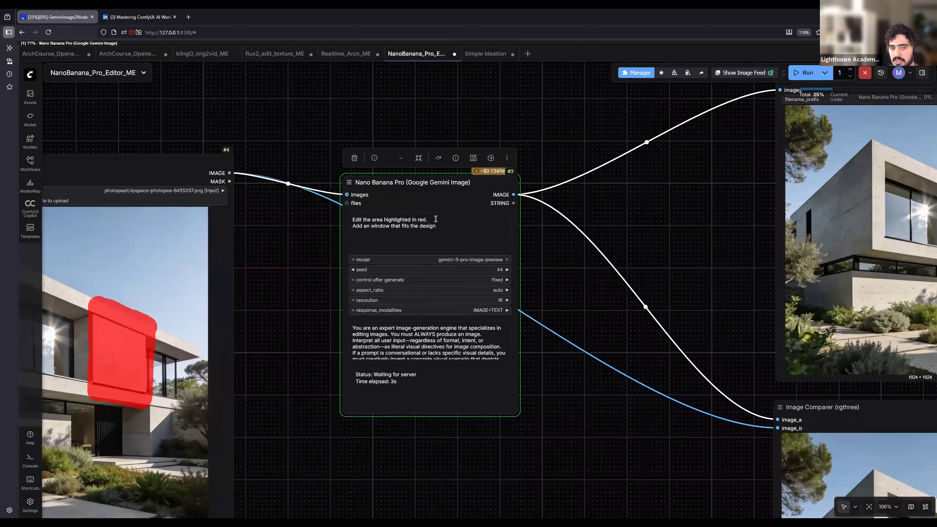
# - Highlight the prompt's first line, "Edit the area highlighted in red.", and examine the new house image in the Save Image and Image Comparer nodes
pyautogui.moveTo(351, 220); pyautogui.dragTo(514, 242)
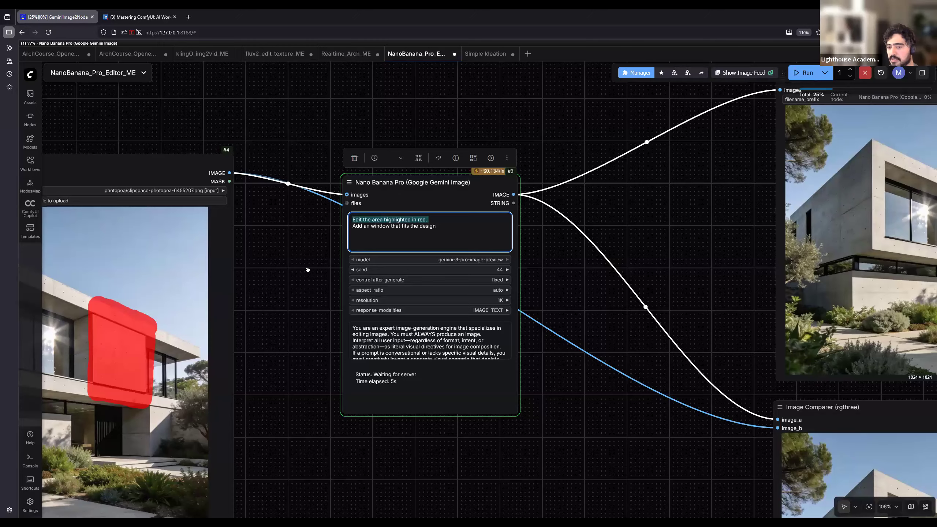
pyautogui.hscroll(5, 322, 271)
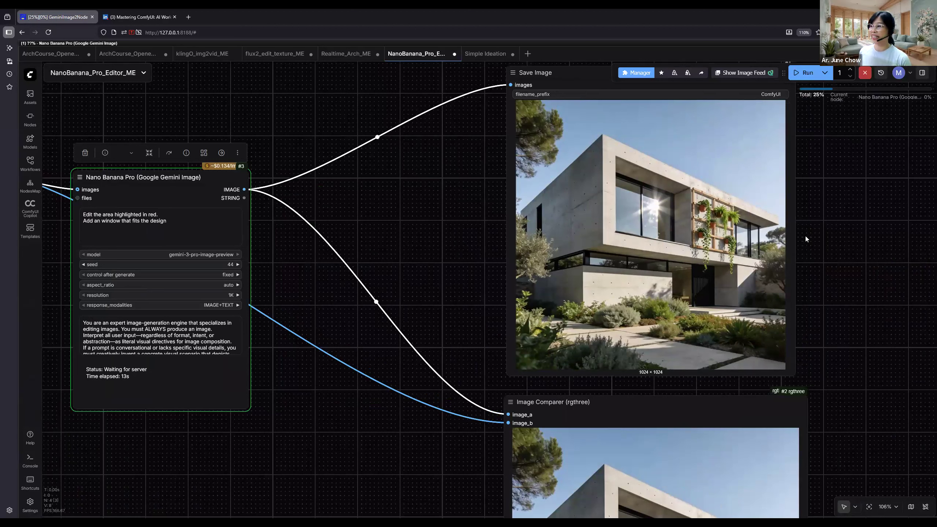
pyautogui.moveTo(822, 271); pyautogui.dragTo(806, 289)
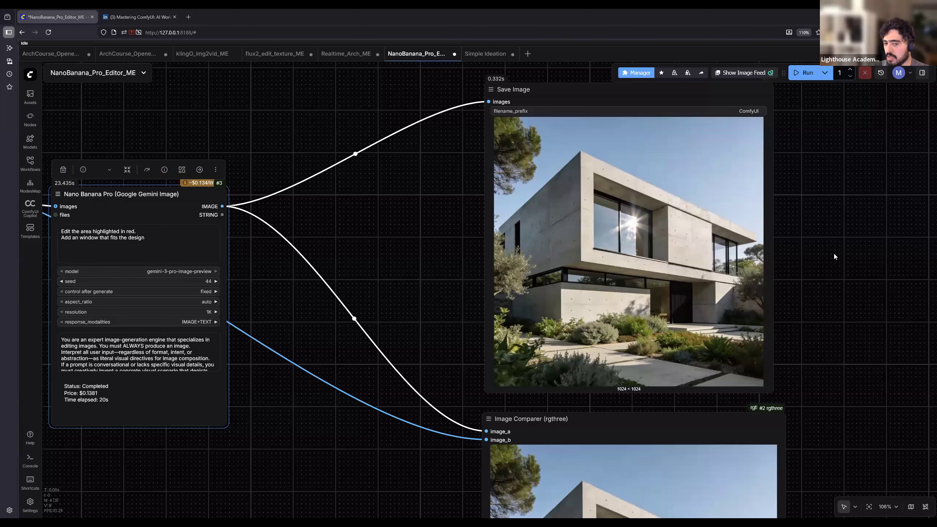
pyautogui.scroll(-5, 834, 254)
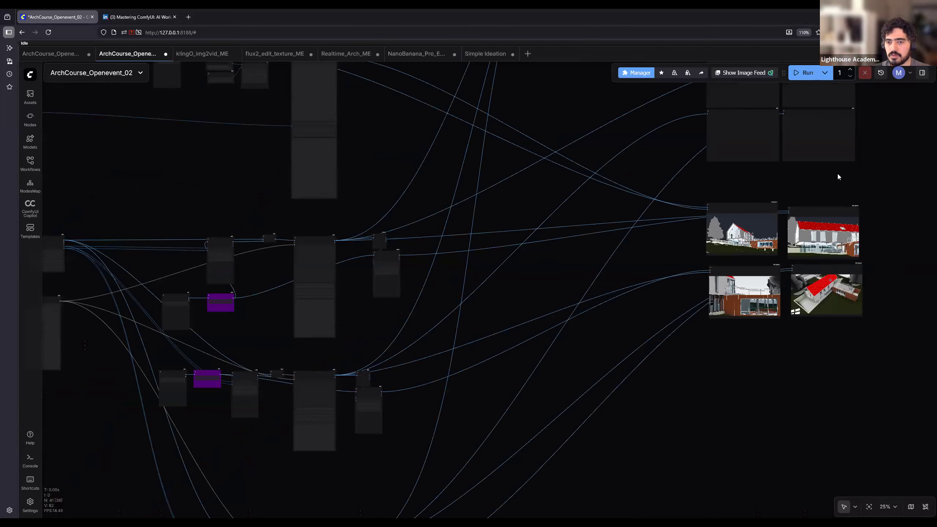
# - Switch to the ArchCourse_Openevent_02 workflow and examine its four house renders and the Image Comparer nodes with the source model views
pyautogui.scroll(7, 786, 192)
pyautogui.moveTo(783, 194); pyautogui.dragTo(469, 485)
pyautogui.scroll(5, 443, 387)
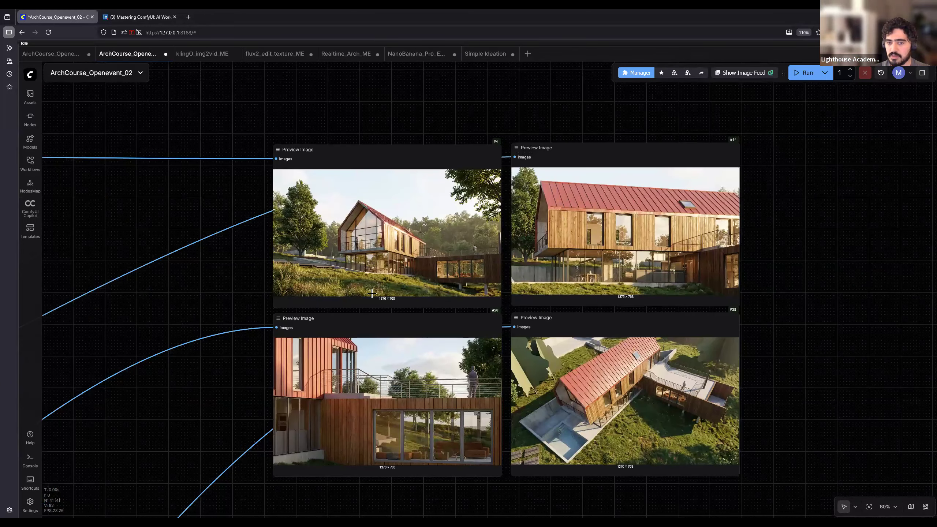
pyautogui.moveTo(378, 310); pyautogui.dragTo(363, 240)
pyautogui.scroll(5, 453, 304)
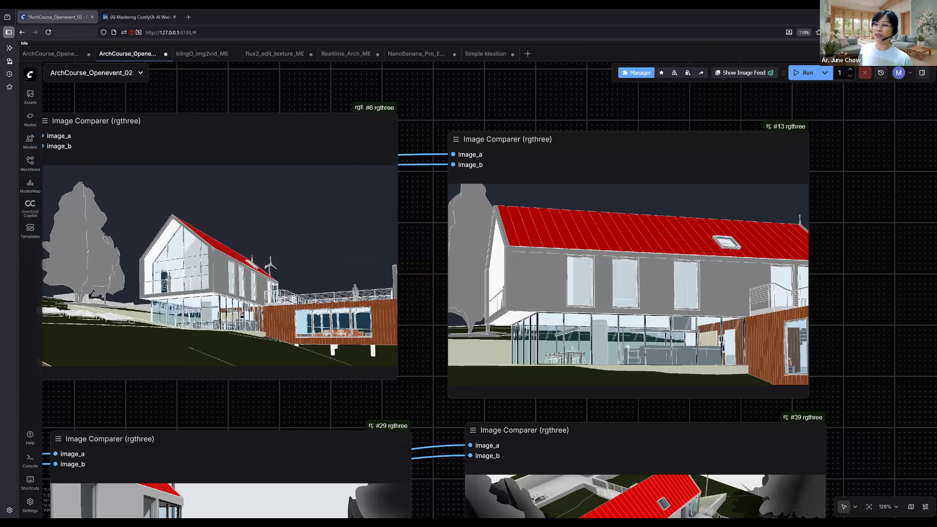
# - Return from the Image Comparer nodes to the four Preview Image nodes and view the red-roofed house renders together
pyautogui.moveTo(894, 201); pyautogui.dragTo(867, 349)
pyautogui.scroll(-3, 866, 301)
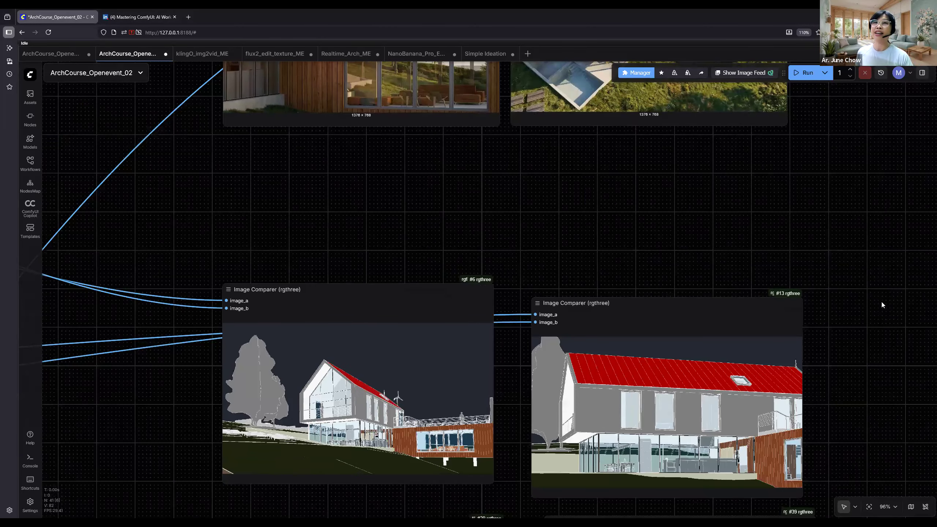
pyautogui.scroll(5, 861, 406)
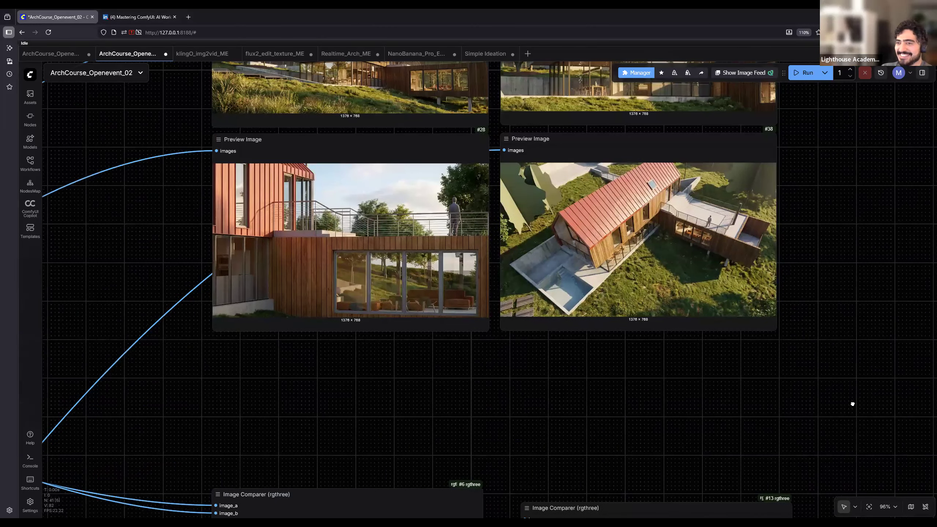
pyautogui.scroll(3, 874, 372)
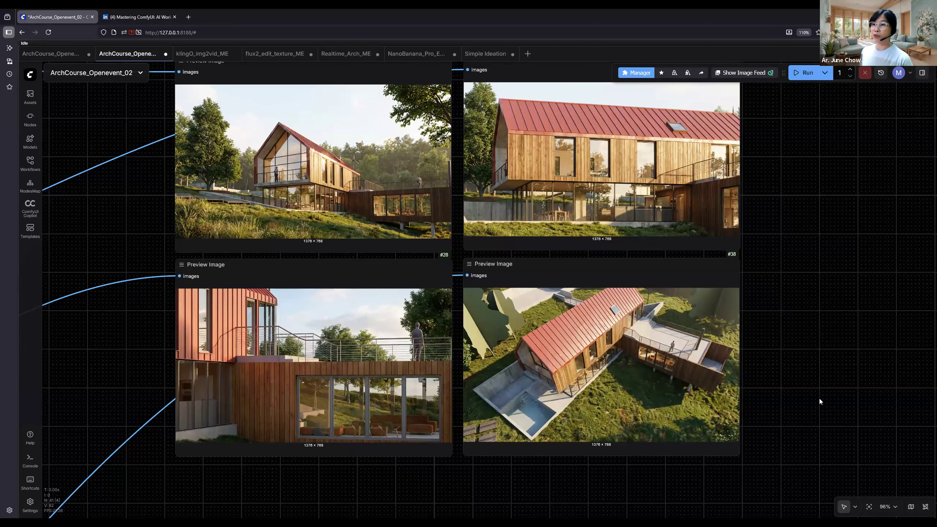
pyautogui.scroll(2, 687, 382)
pyautogui.scroll(5, 395, 222)
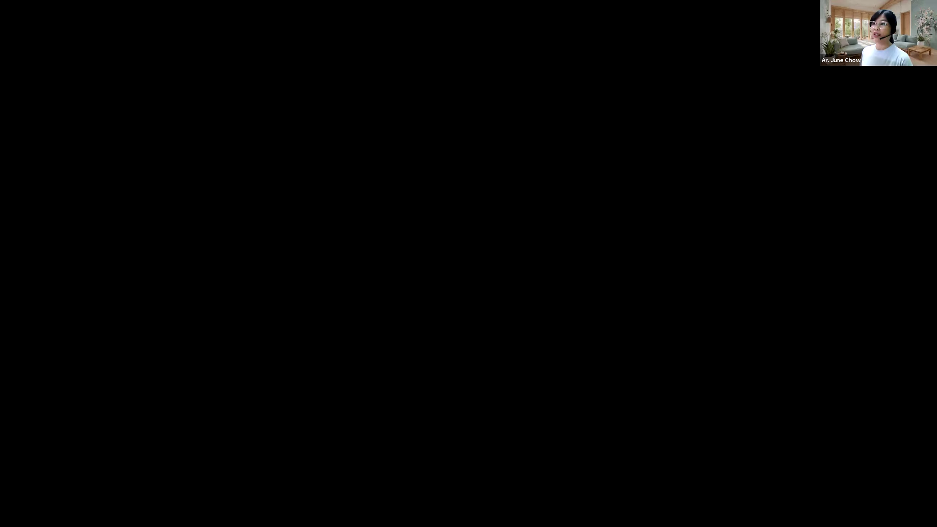